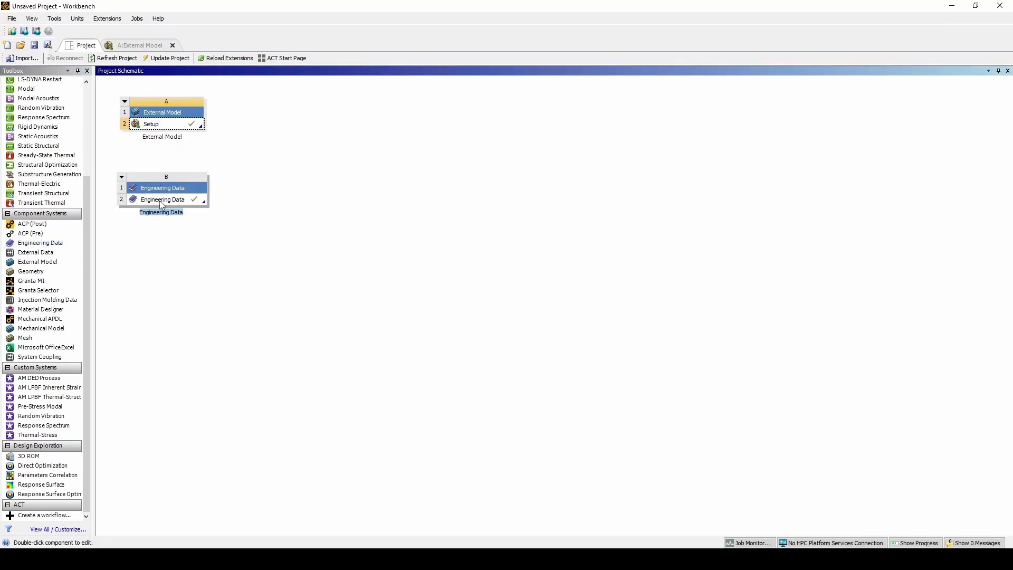
# - Open the standalone Engineering Data component and delete the Structural Steel material from it
pyautogui.doubleClick(160, 199)
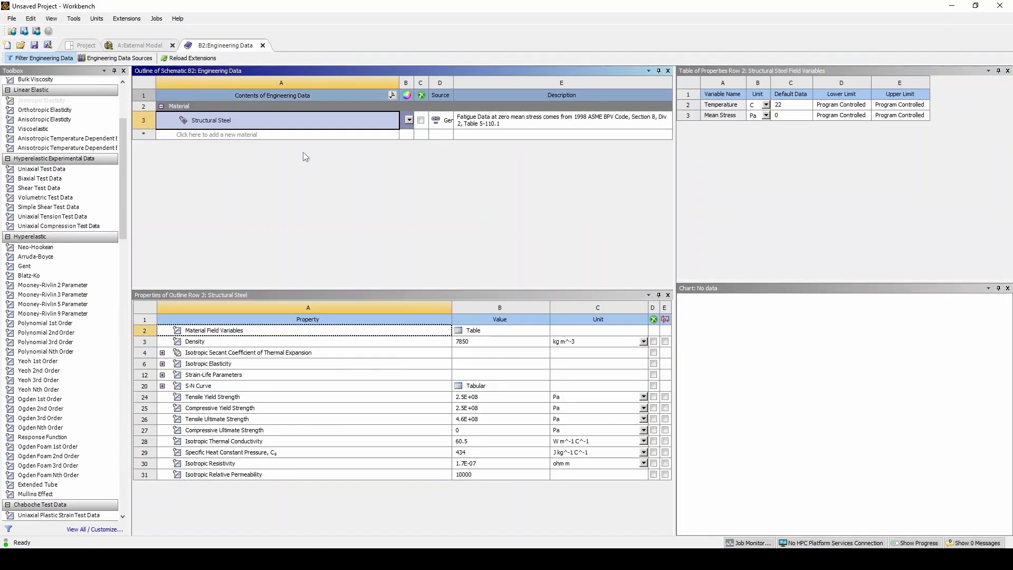
pyautogui.click(319, 106)
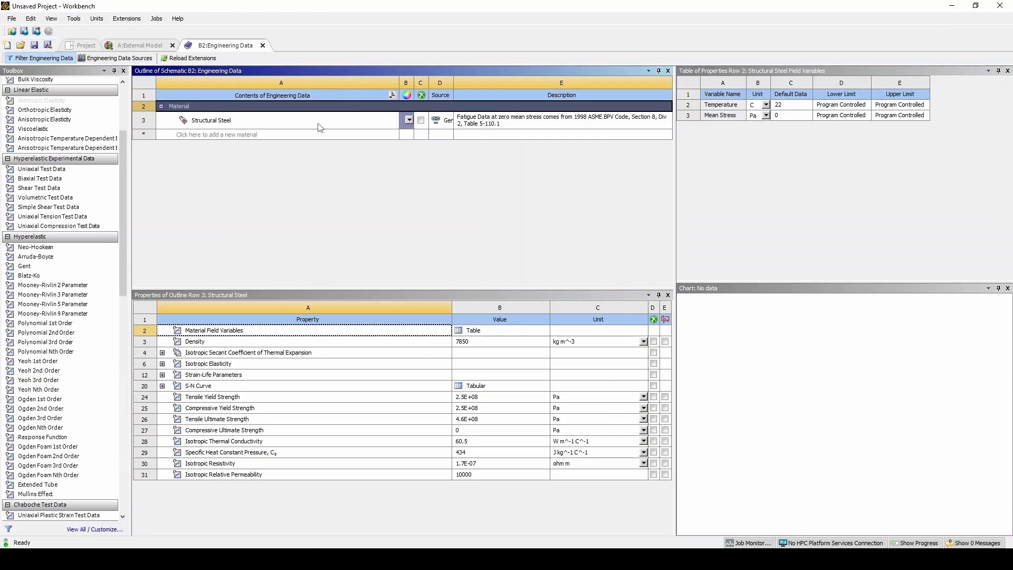
pyautogui.rightClick(319, 126)
pyautogui.click(284, 128)
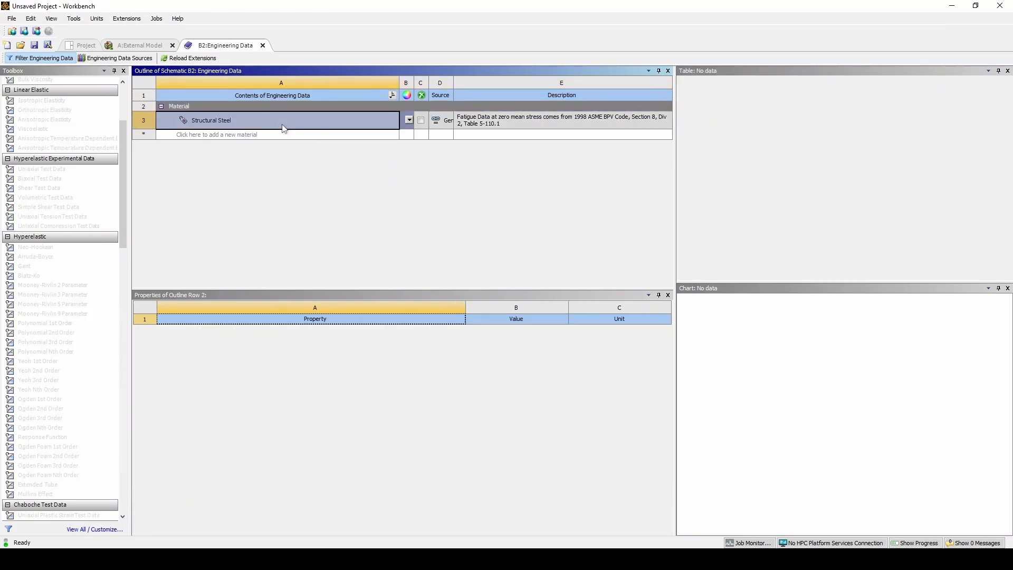
pyautogui.rightClick(286, 119)
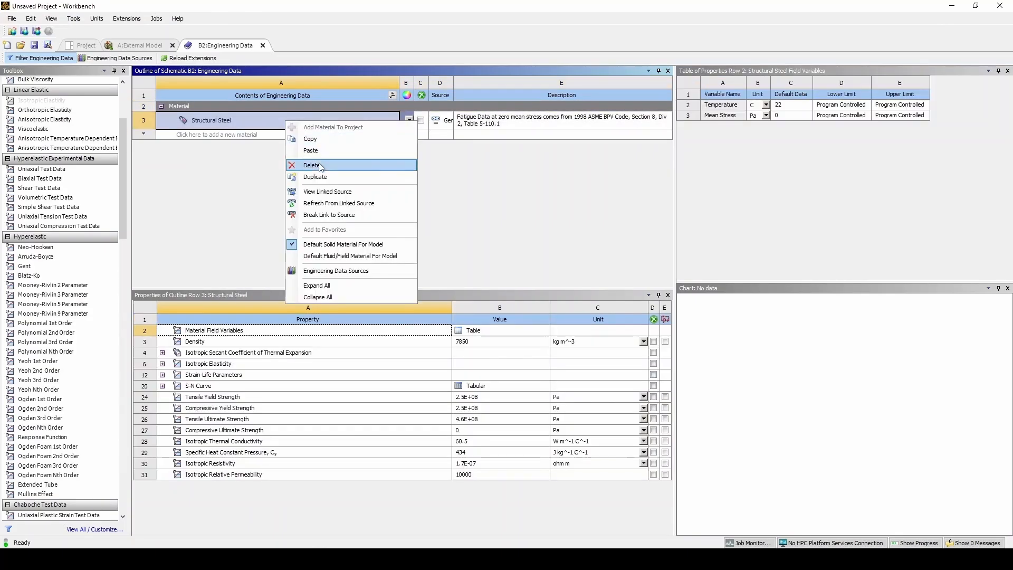
pyautogui.click(517, 203)
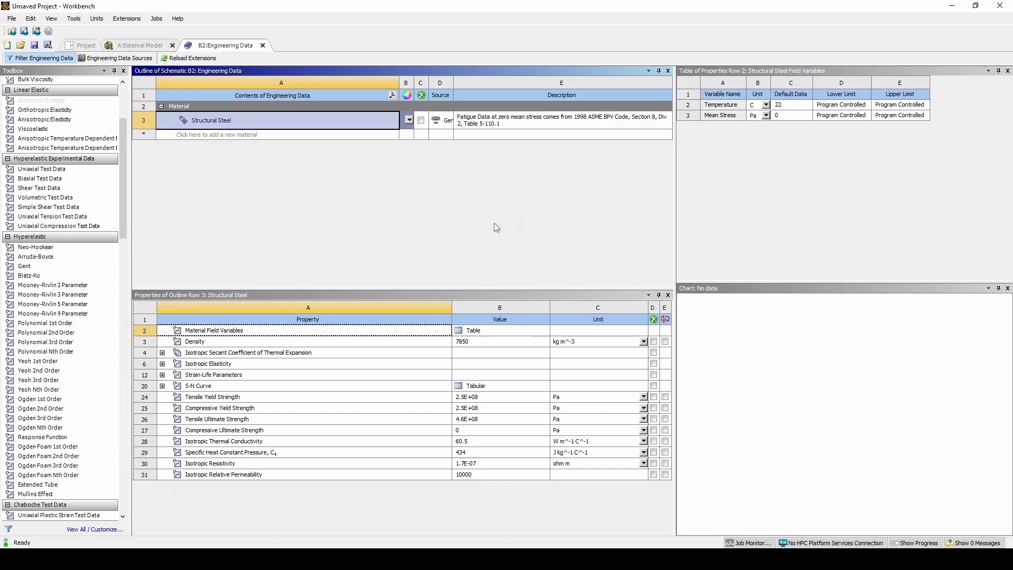
pyautogui.press('Delete')
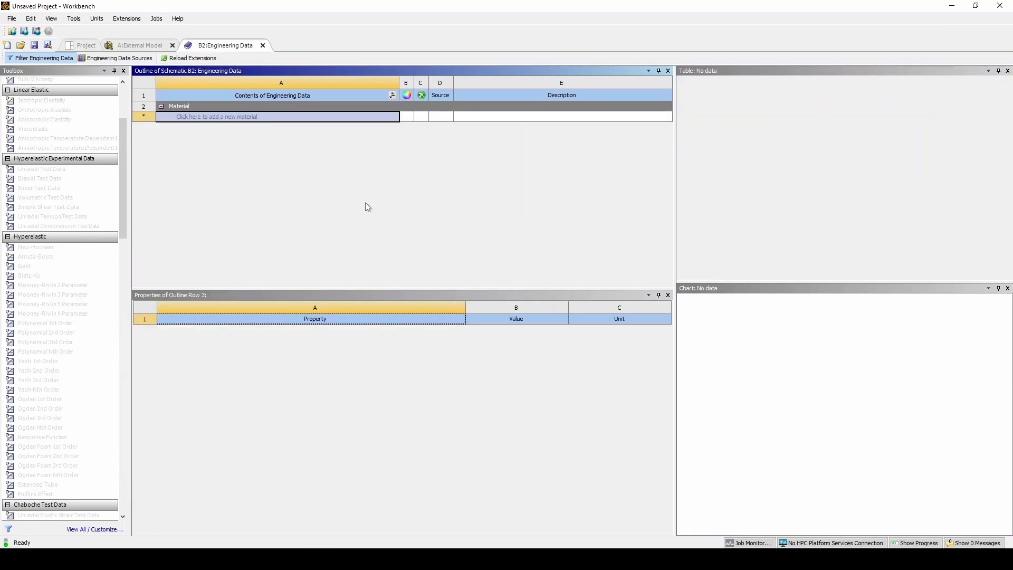
# - Add RTM Fabric and RTM Resin with constant viscosity from the Cure Simulation data source to the project's engineering data
pyautogui.click(129, 59)
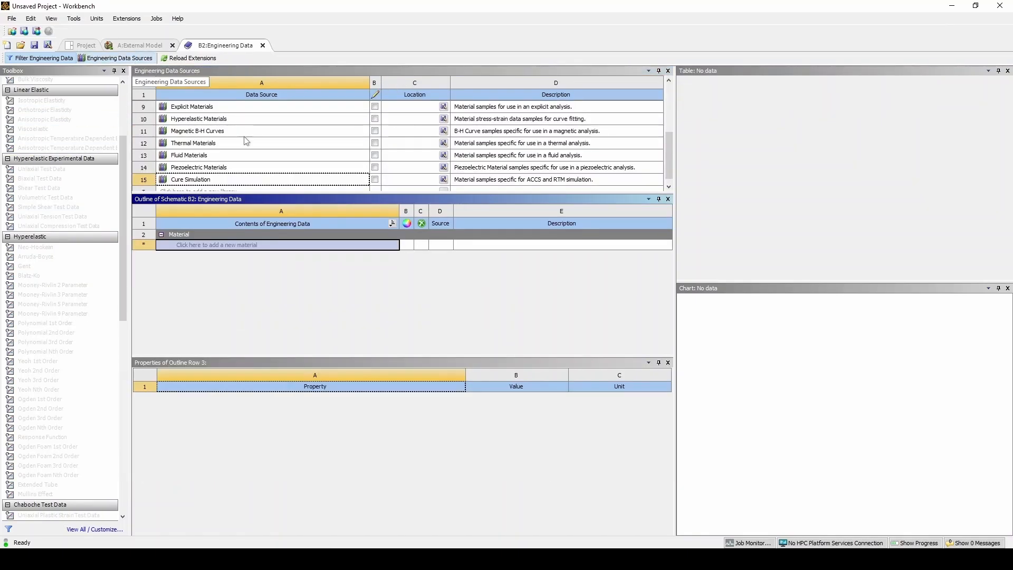
pyautogui.click(259, 181)
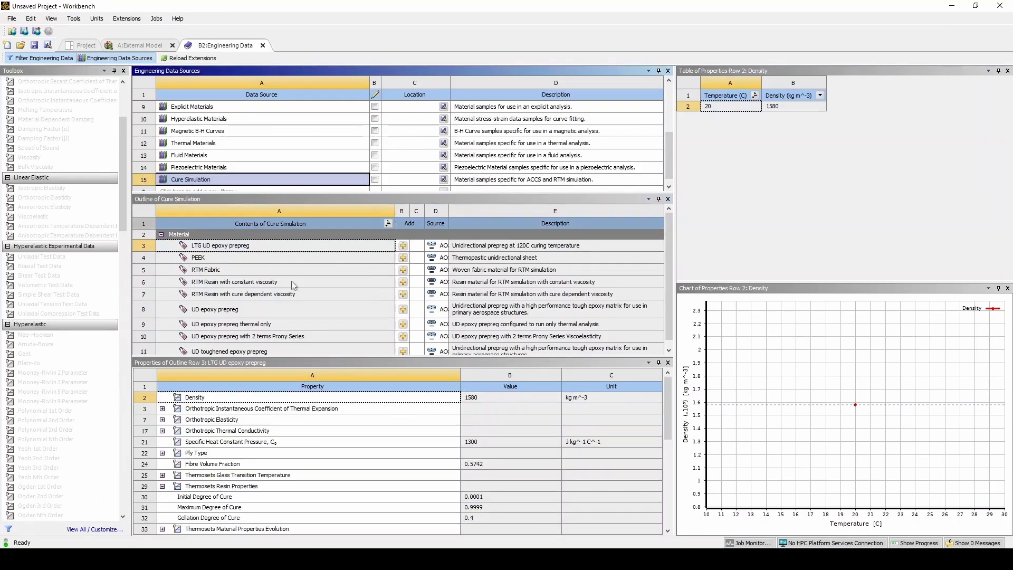
pyautogui.click(408, 271)
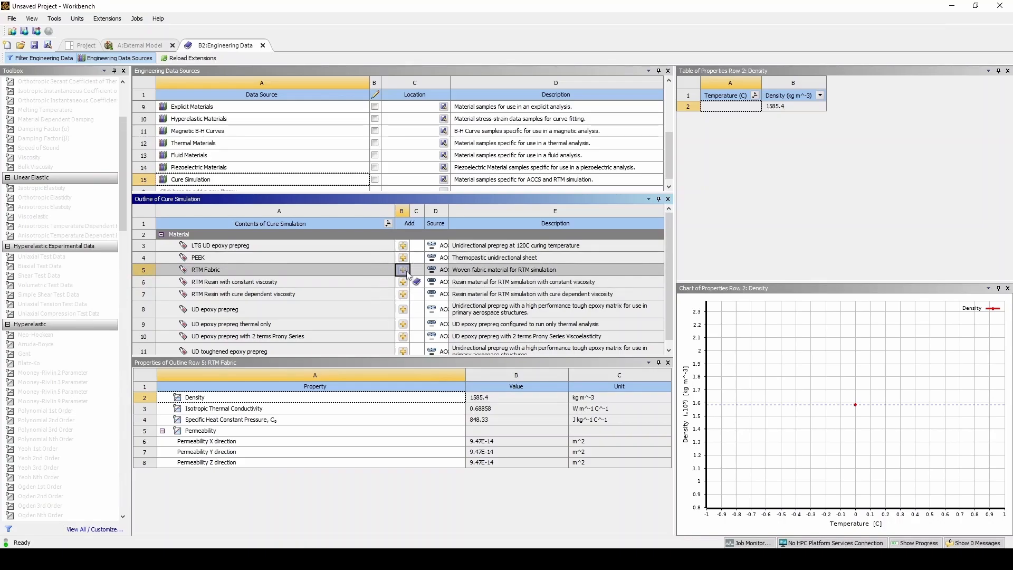
pyautogui.click(136, 58)
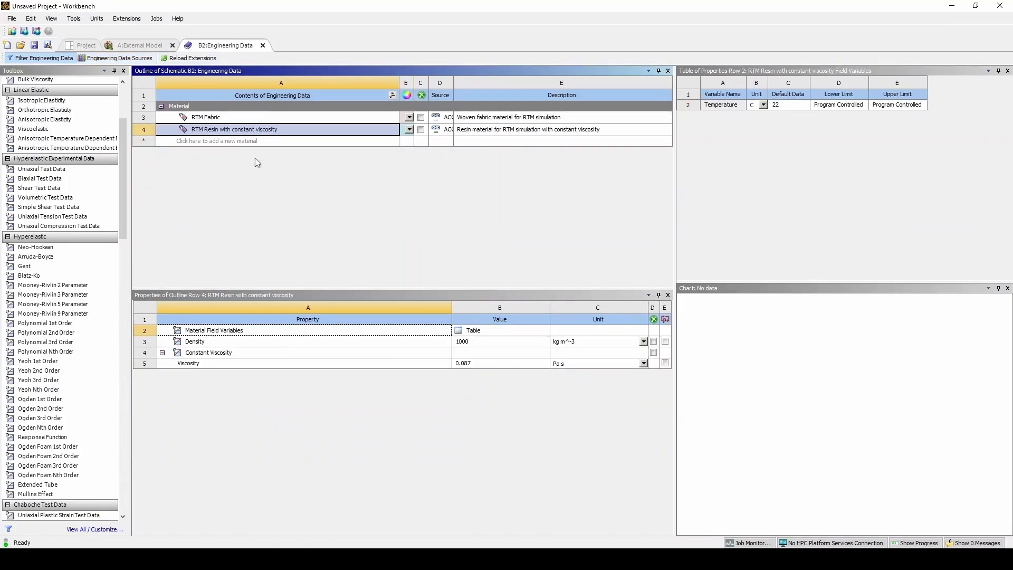
# - Review the properties of RTM Fabric and RTM Resin with constant viscosity, and close the engineering data to return to the project schematic
pyautogui.click(261, 118)
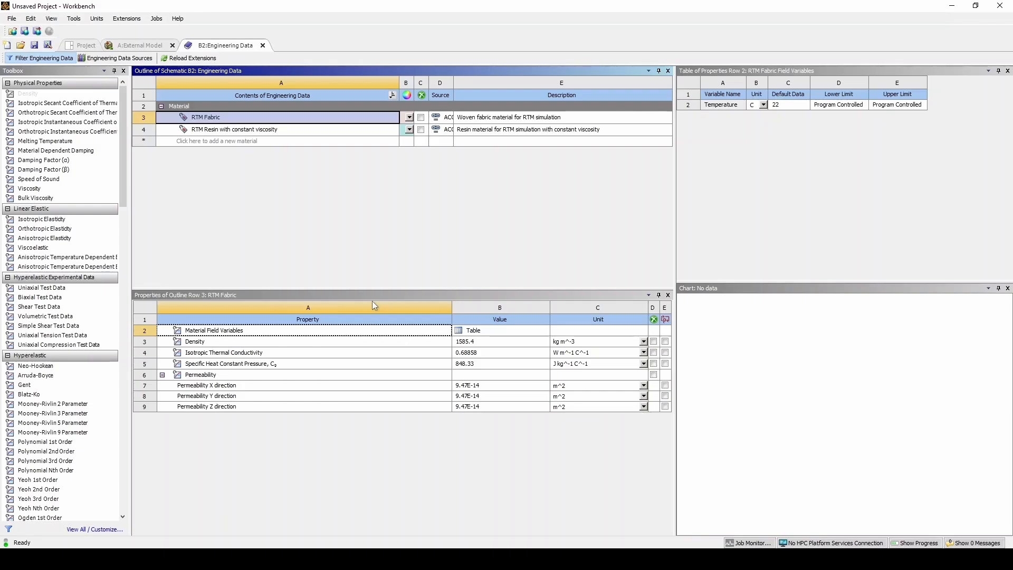
pyautogui.click(327, 126)
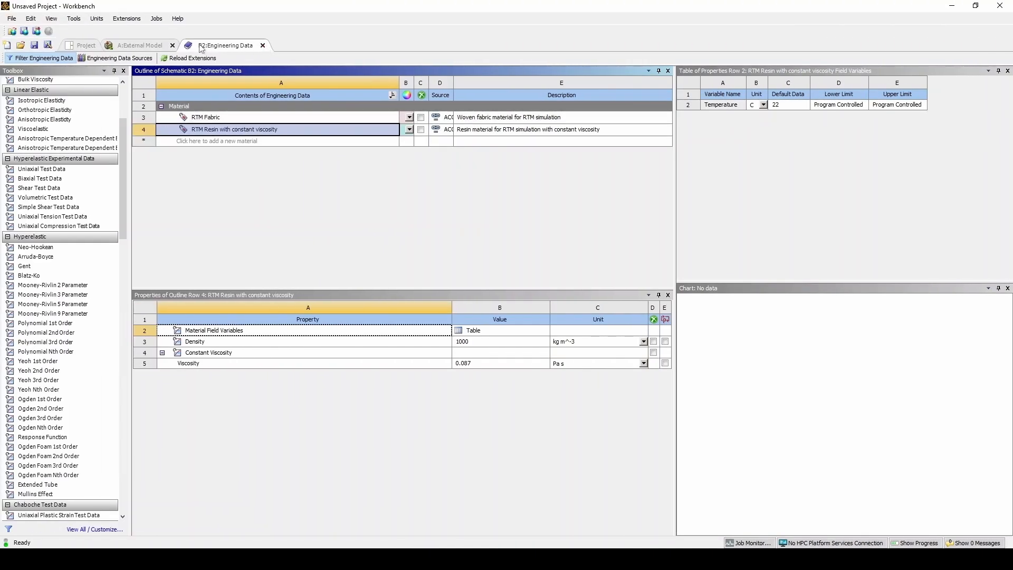
pyautogui.click(81, 46)
pyautogui.click(263, 45)
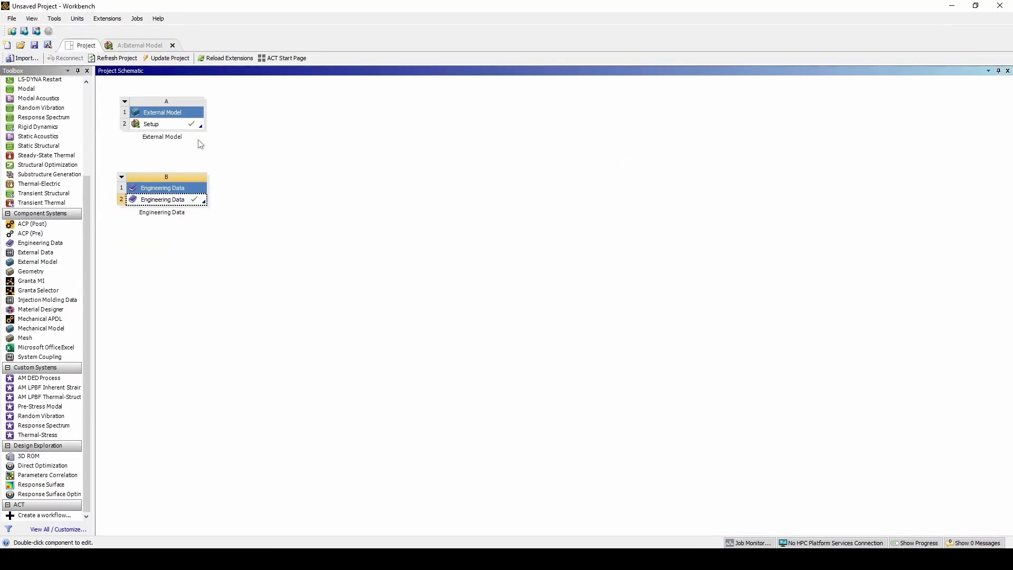
# - Add an ACP (Pre) system beside External Model, linking the External Model Setup to its Model and the standalone Engineering Data to its Engineering Data
pyautogui.moveTo(89, 240); pyautogui.dragTo(91, 177)
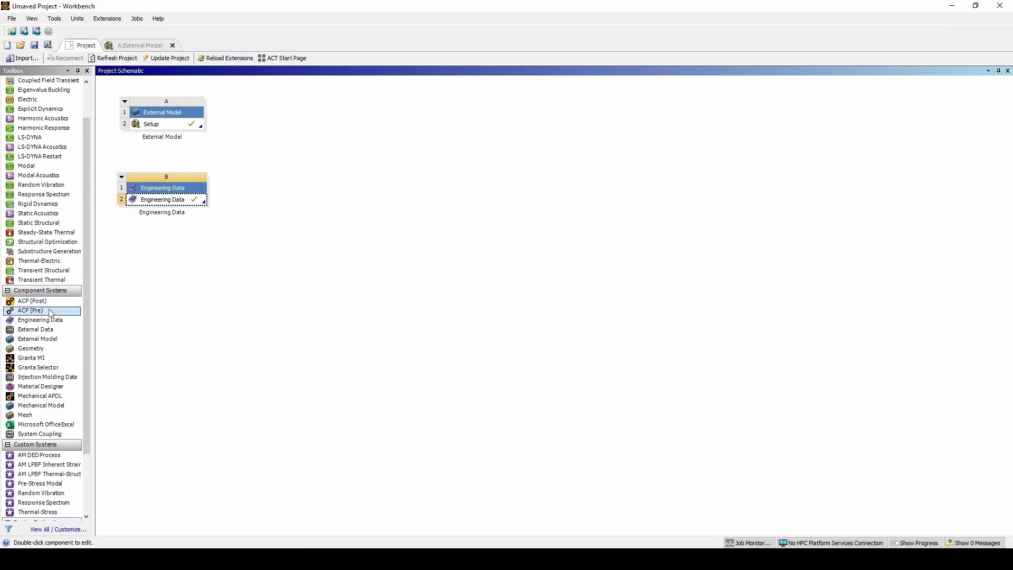
pyautogui.moveTo(50, 310); pyautogui.dragTo(280, 117)
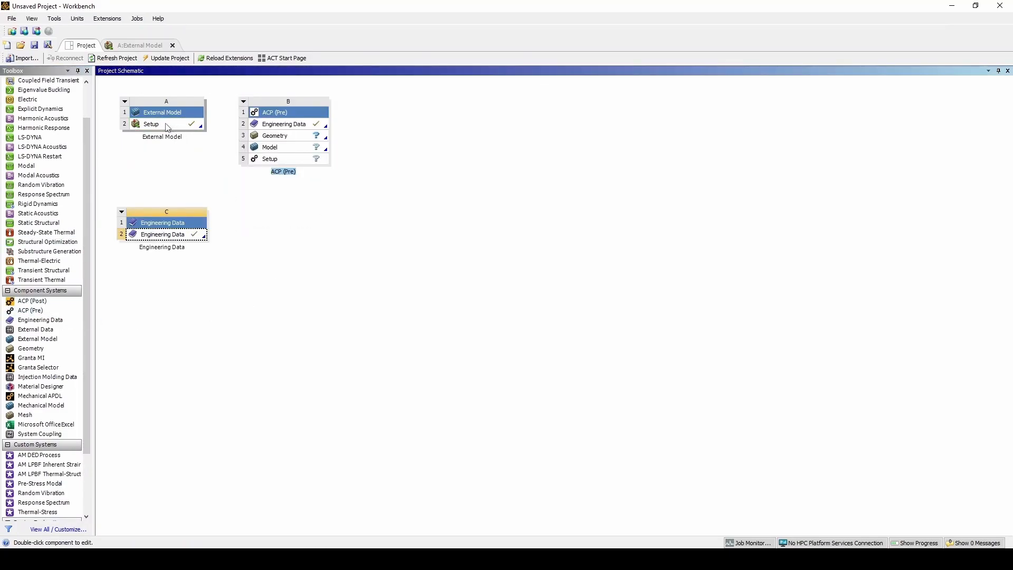
pyautogui.moveTo(168, 127); pyautogui.dragTo(263, 147)
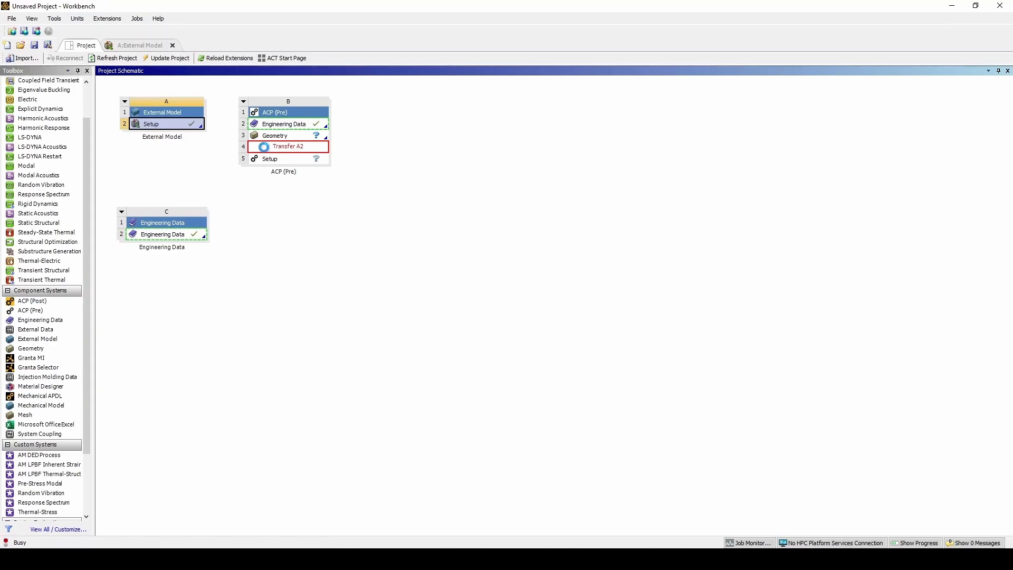
pyautogui.moveTo(173, 223); pyautogui.dragTo(271, 128)
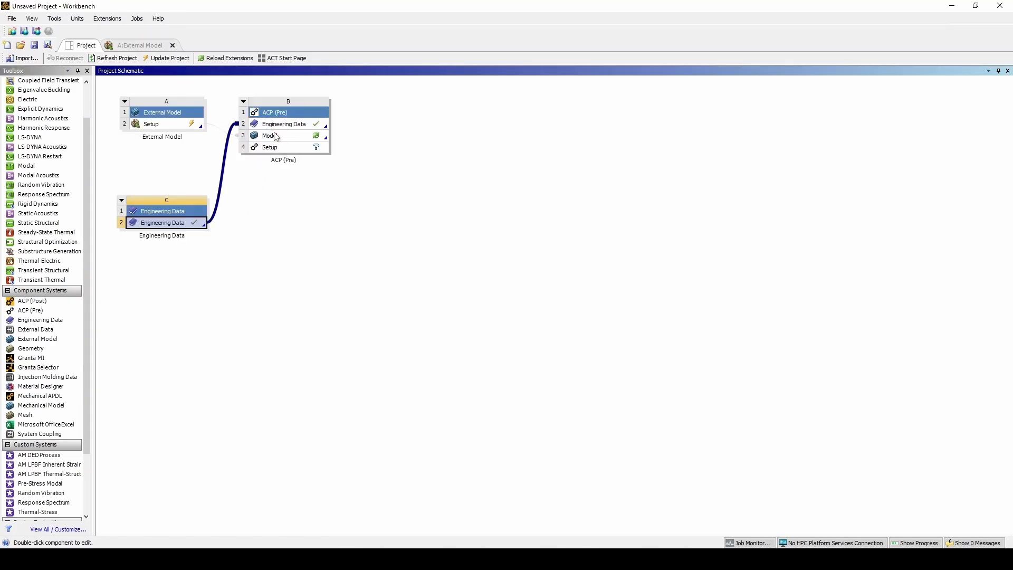
# - Open the ACP (Pre) model in Mechanical and insert a circular cross section into it
pyautogui.rightClick(275, 136)
pyautogui.click(307, 218)
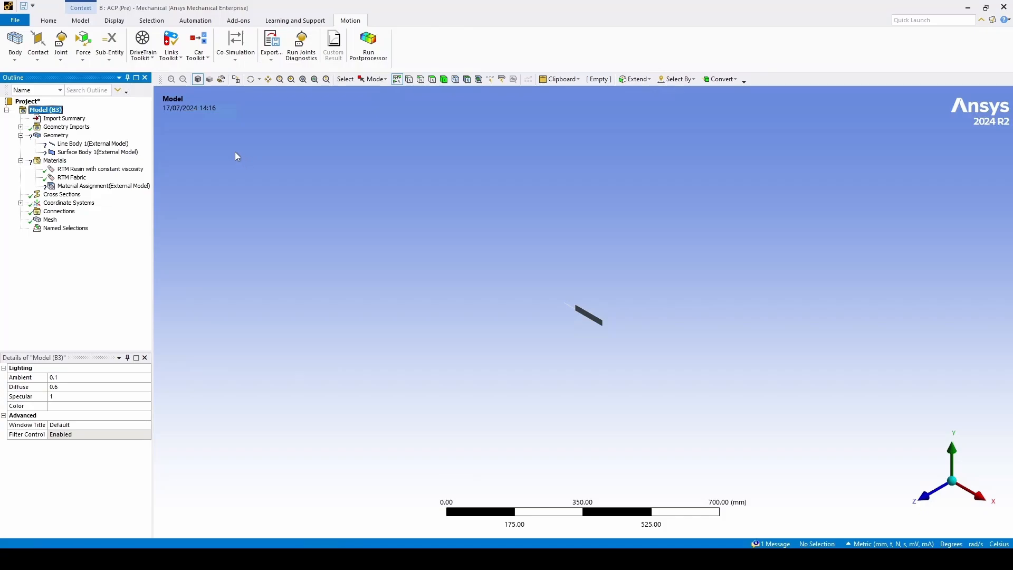
pyautogui.rightClick(50, 111)
pyautogui.moveTo(79, 114)
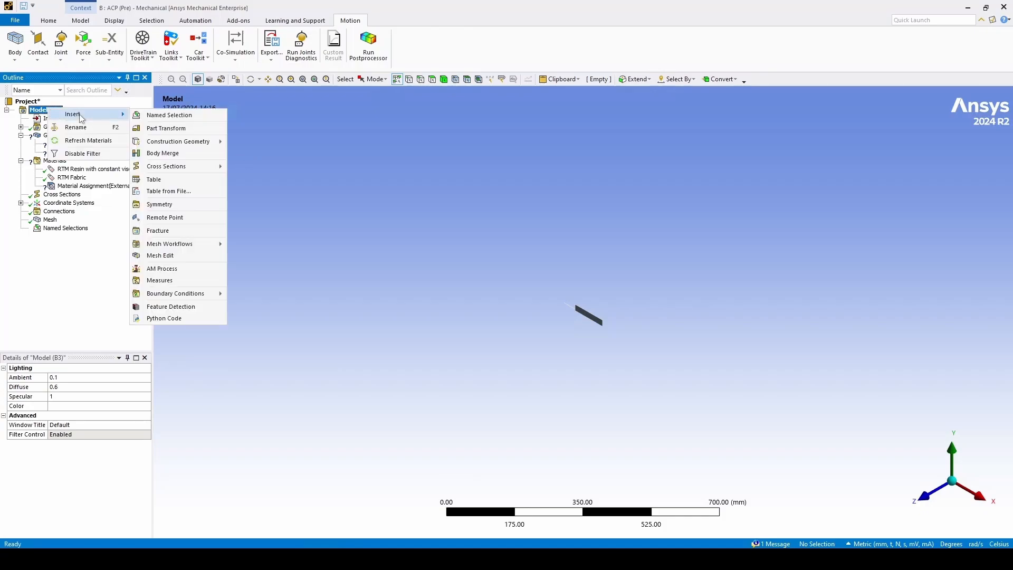
pyautogui.moveTo(201, 167)
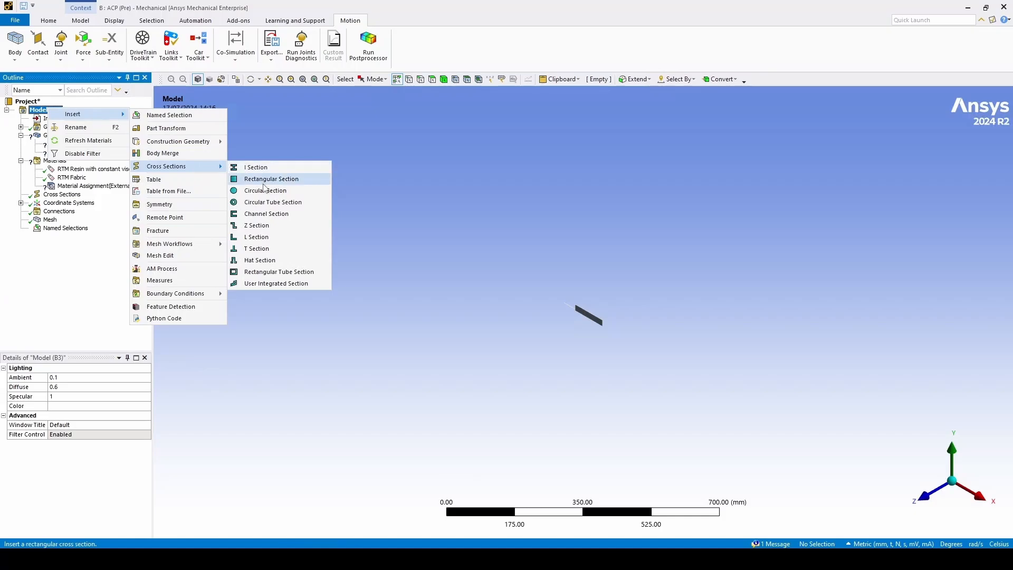
pyautogui.click(290, 192)
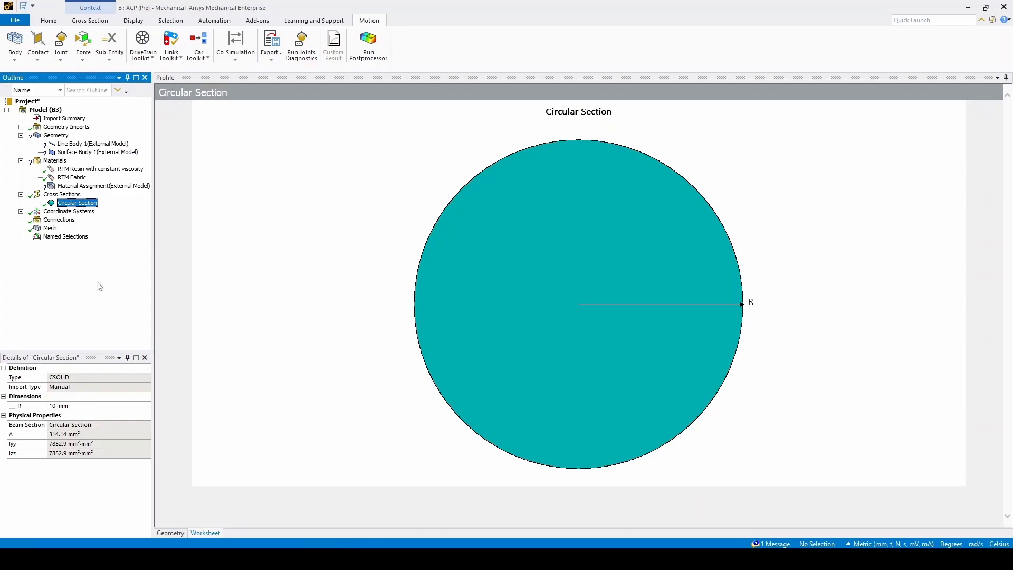
# - Suppress the Material Assignment imported from the external model
pyautogui.click(108, 186)
pyautogui.rightClick(111, 188)
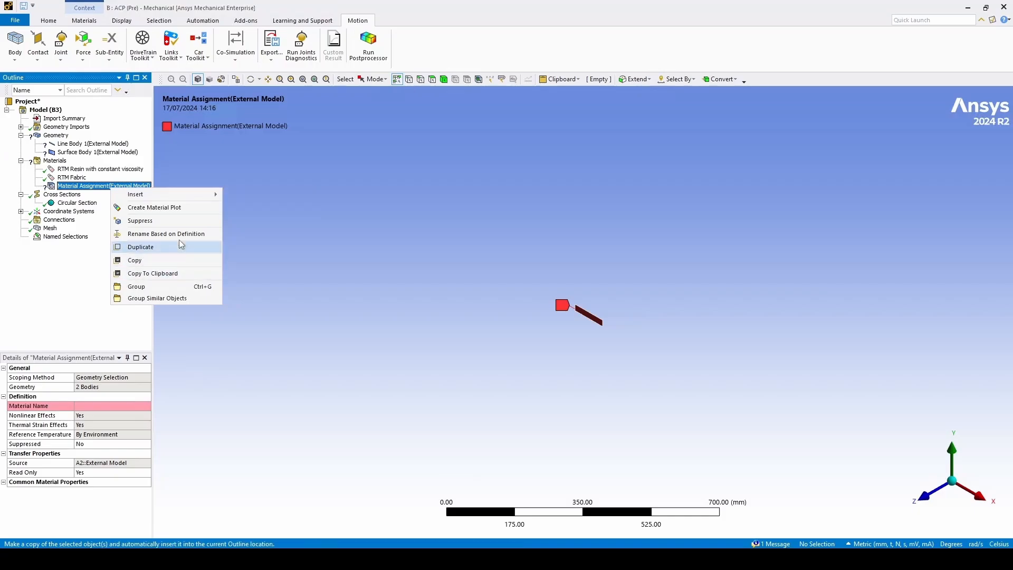
pyautogui.click(176, 221)
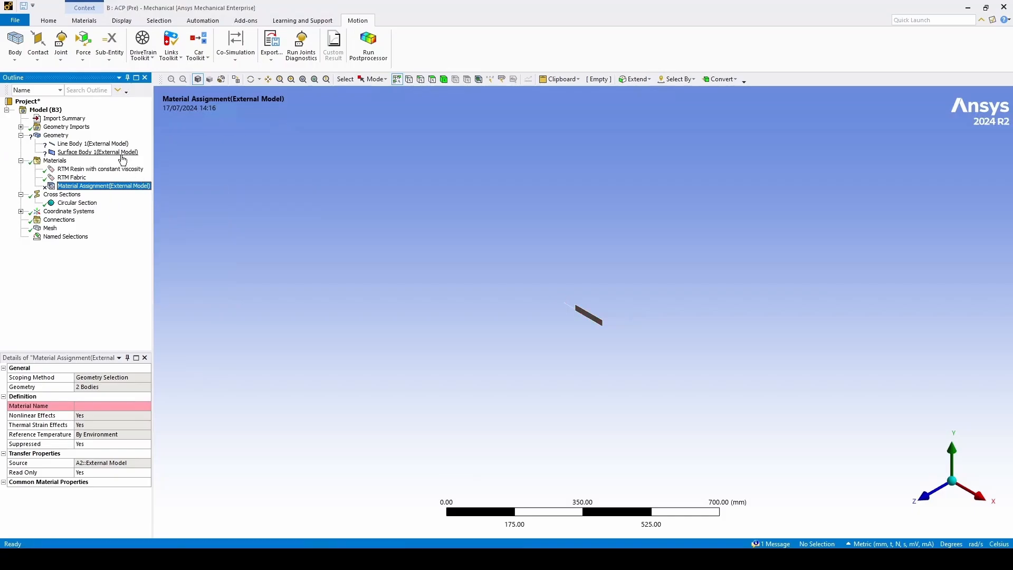
# - Give Line Body 1 the Circular Section as its cross section and assign RTM Fabric as its material
pyautogui.click(105, 144)
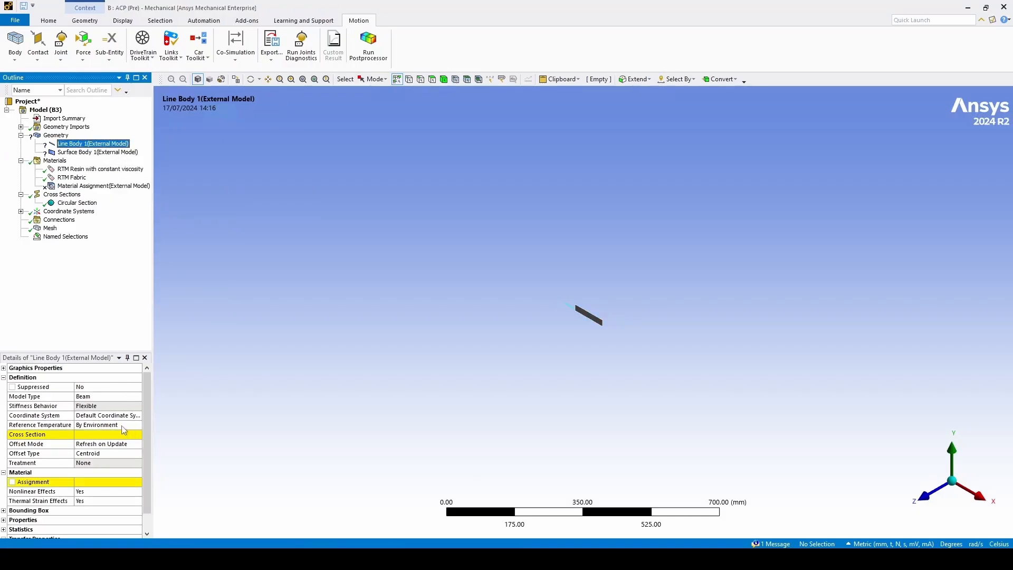
pyautogui.click(138, 435)
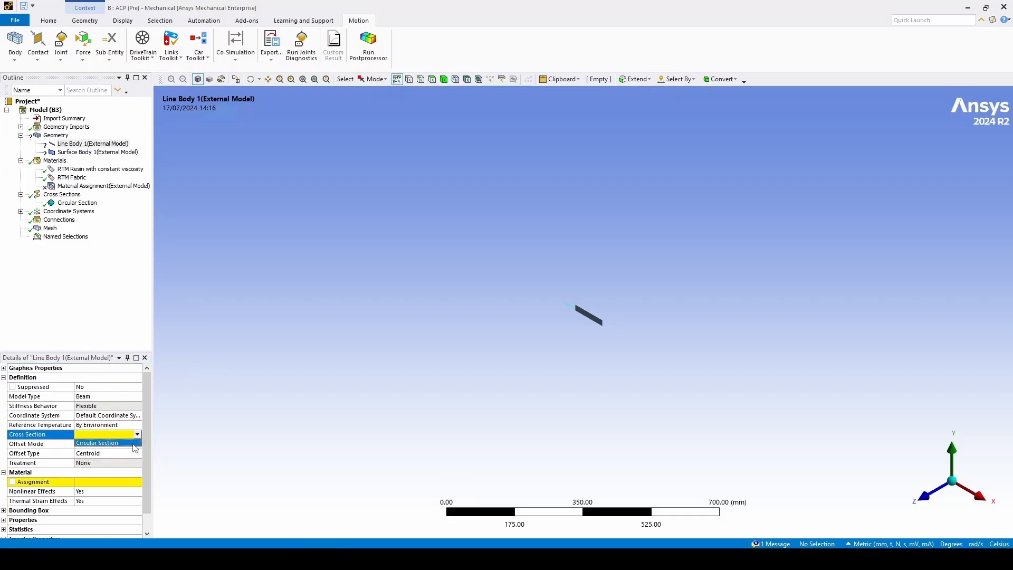
pyautogui.click(133, 444)
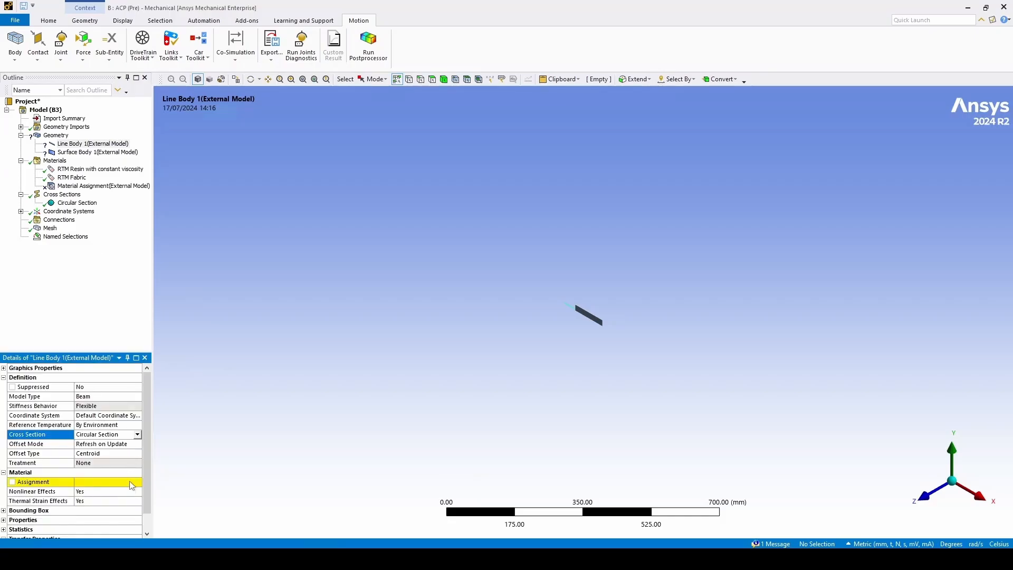
pyautogui.click(138, 479)
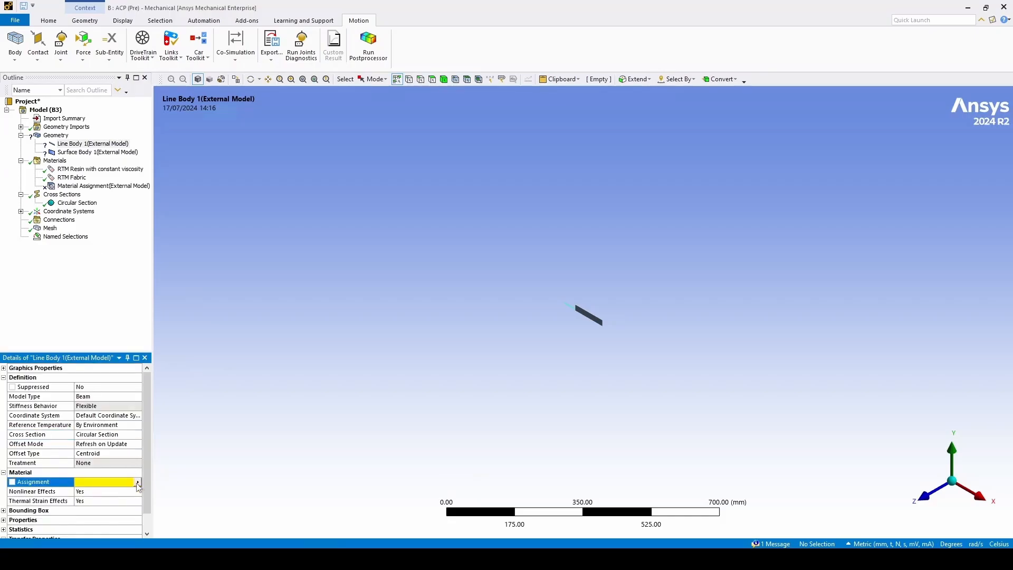
pyautogui.click(137, 481)
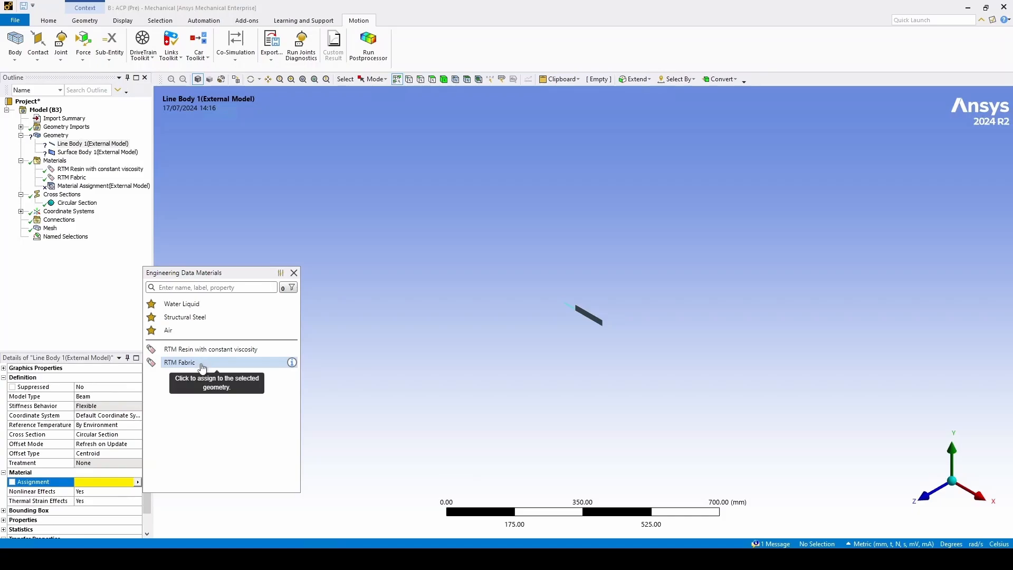
pyautogui.click(202, 367)
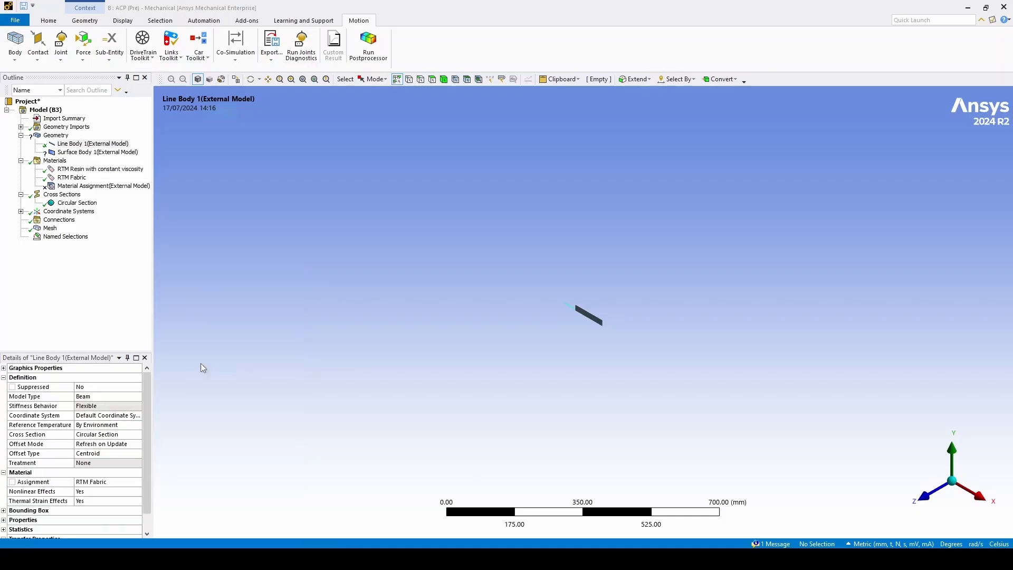
# - Assign RTM Fabric to Surface Body 1 with a thickness of 3 mm, and close Mechanical
pyautogui.click(96, 153)
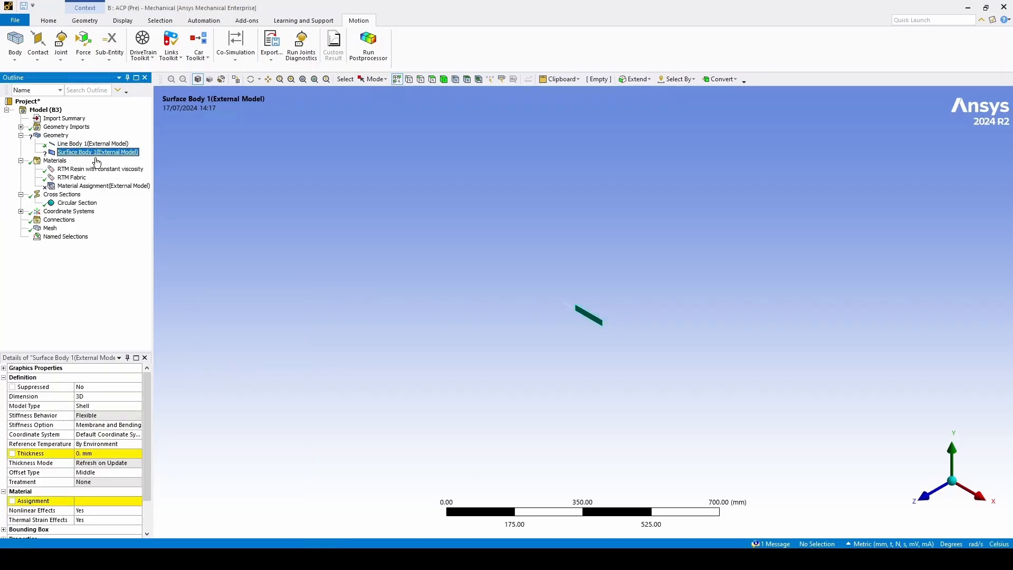
pyautogui.click(138, 504)
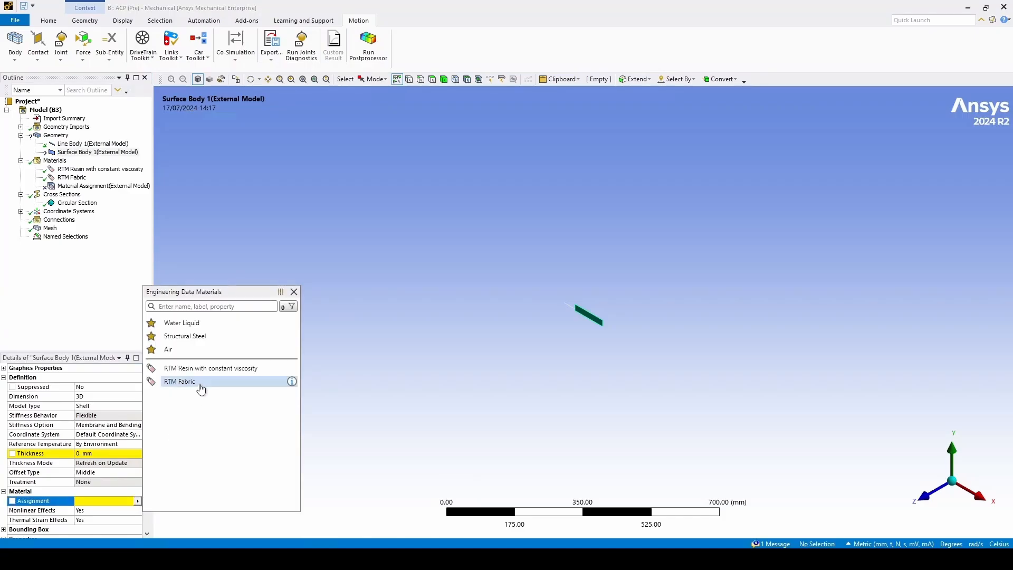
pyautogui.click(201, 387)
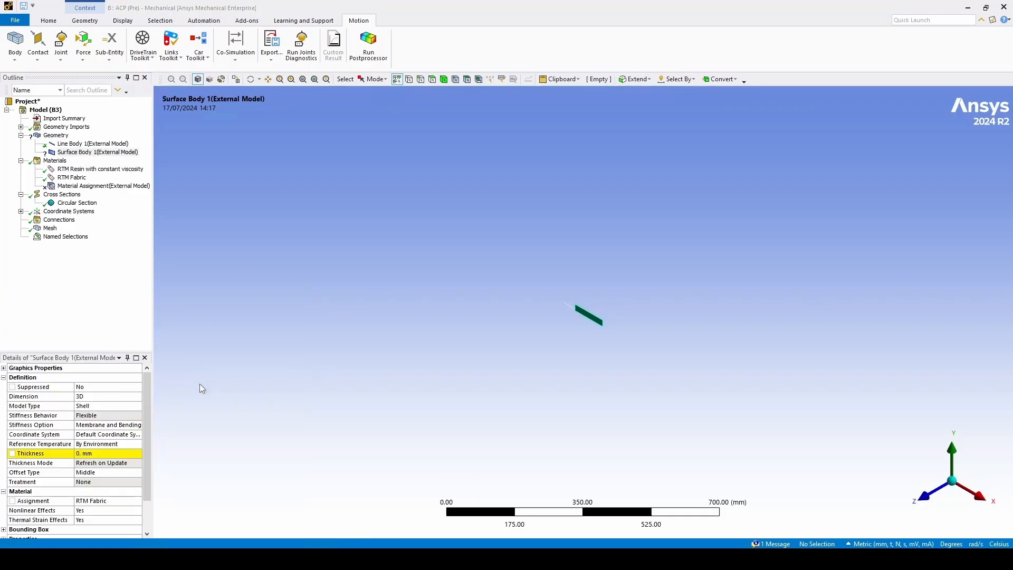
pyautogui.click(110, 455)
pyautogui.press('Return')
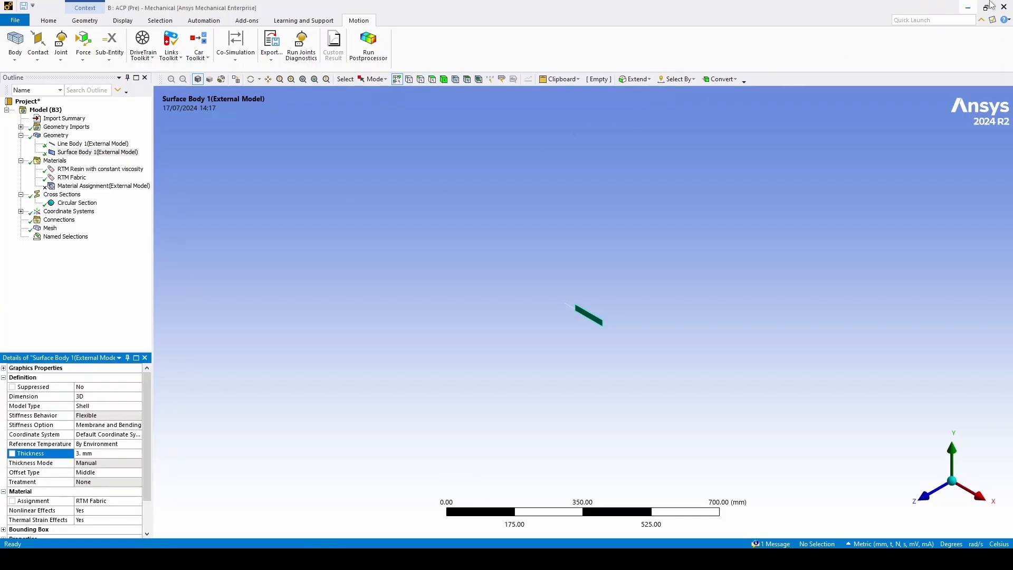
pyautogui.click(1008, 12)
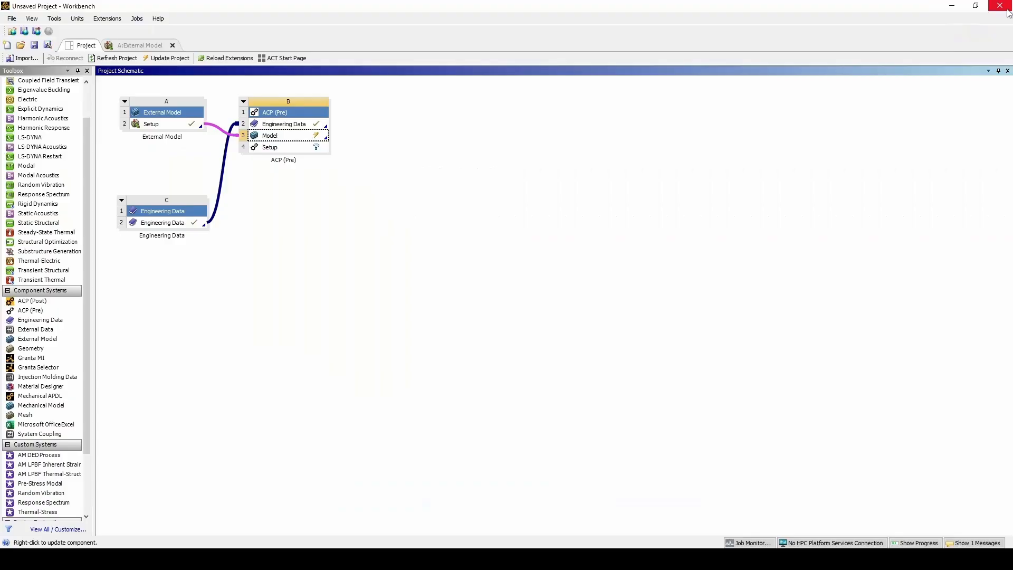
# - Update the Model of the ACP (Pre) system, then open its Setup in ACP and check the active unit system
pyautogui.rightClick(289, 139)
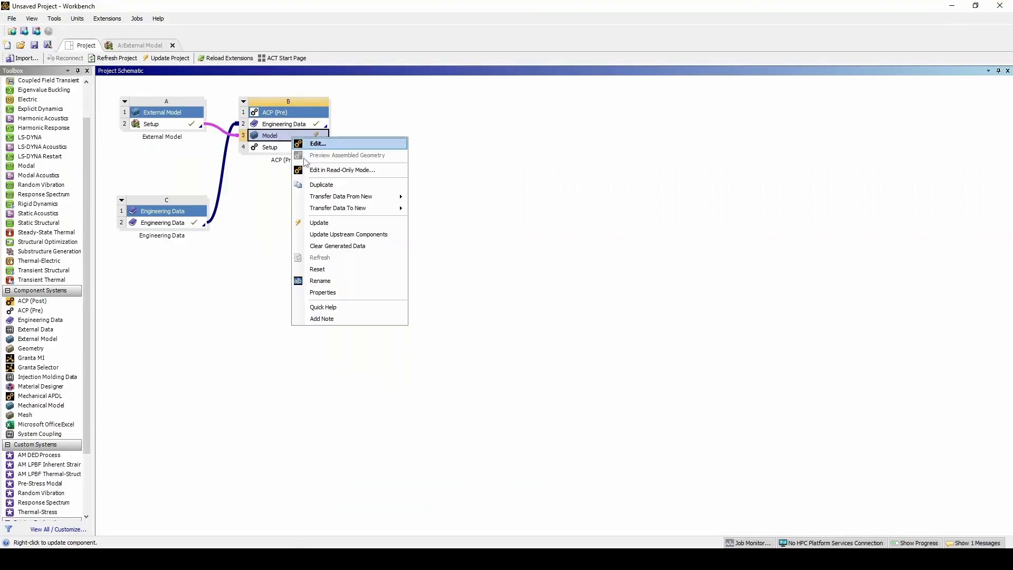
pyautogui.click(311, 222)
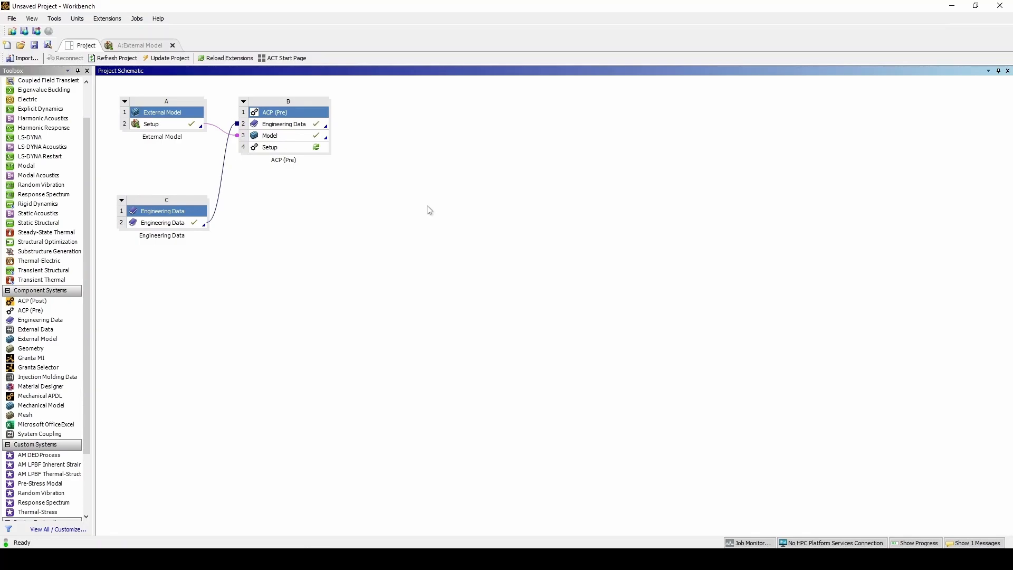
pyautogui.doubleClick(293, 151)
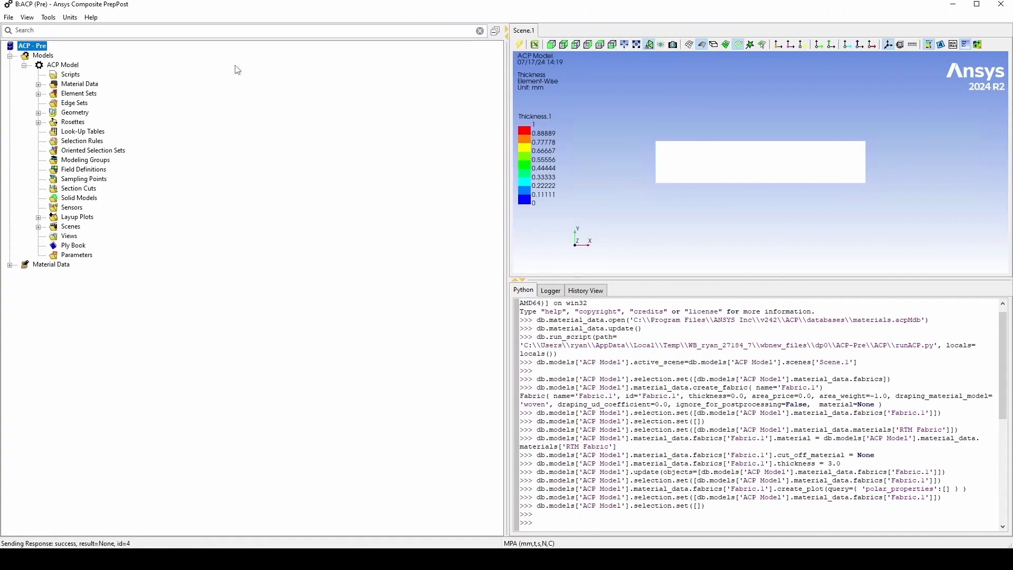
pyautogui.click(67, 18)
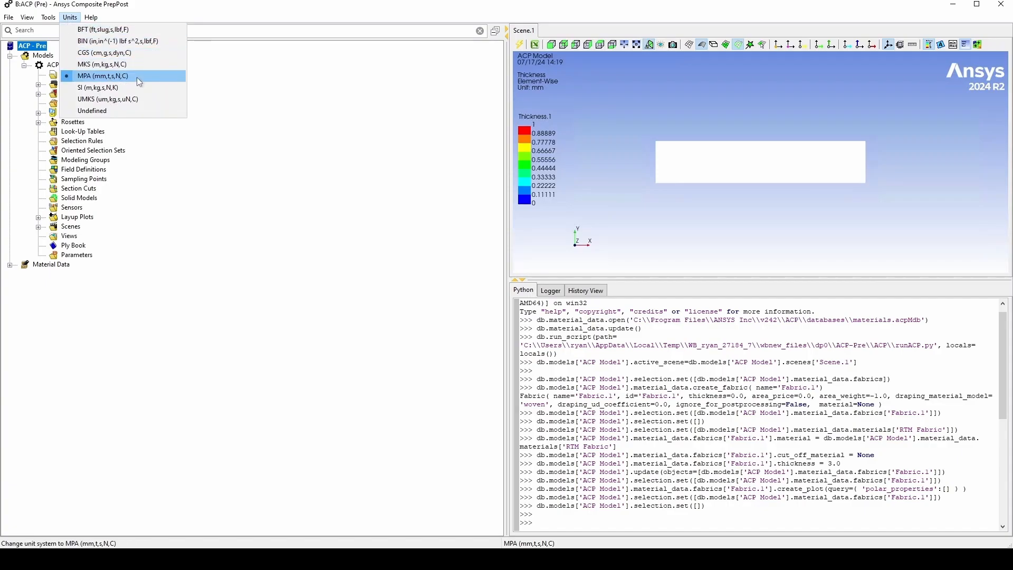
pyautogui.click(232, 94)
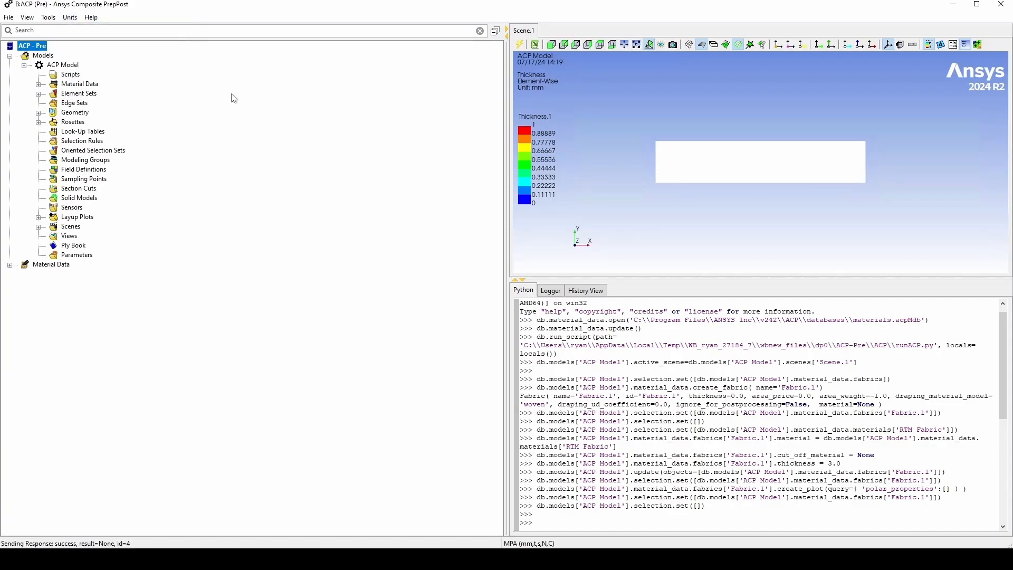
# - Create a new fabric that uses the RTM Fabric material with a thickness of 3 mm
pyautogui.click(39, 85)
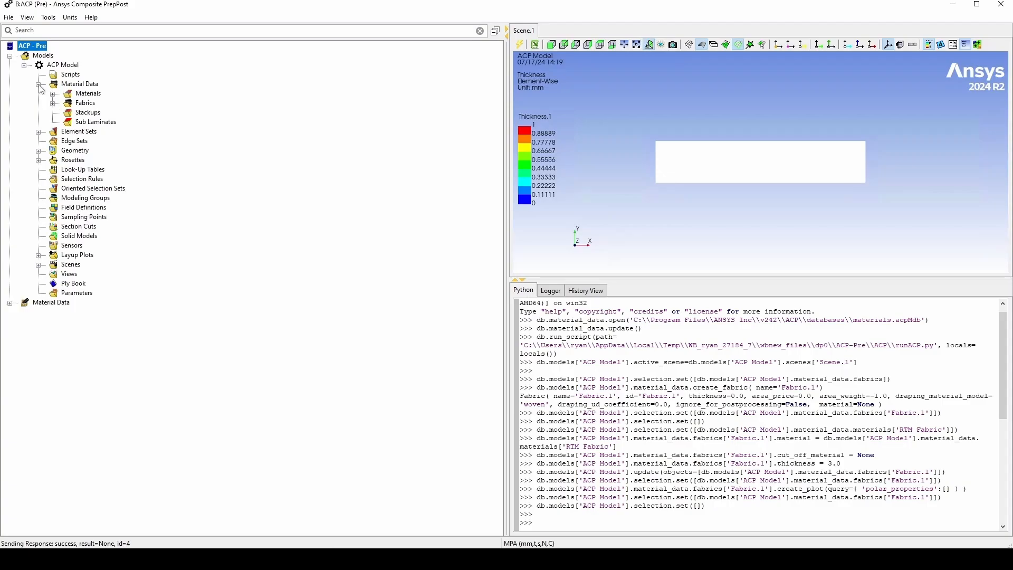
pyautogui.rightClick(83, 104)
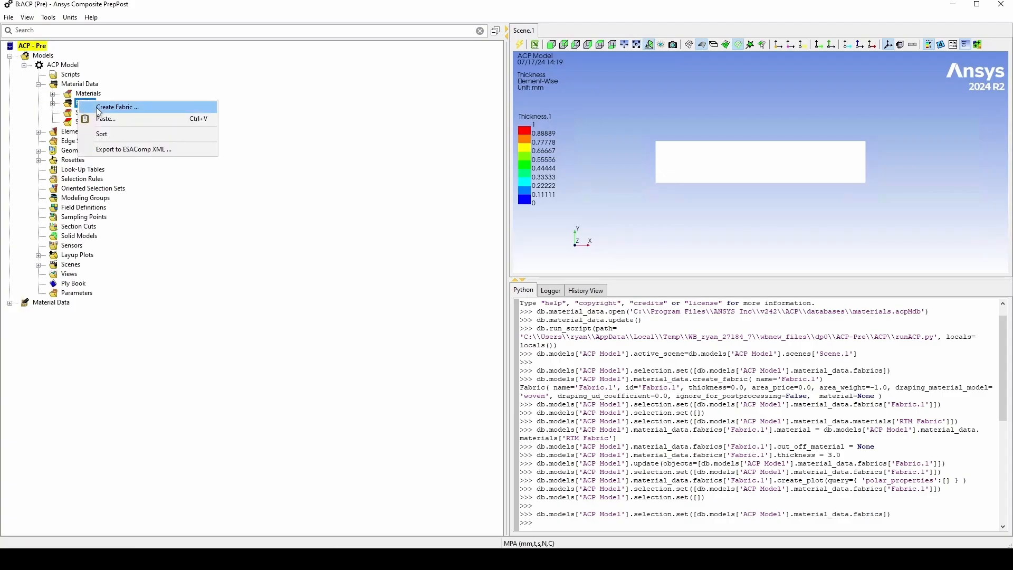
pyautogui.click(100, 108)
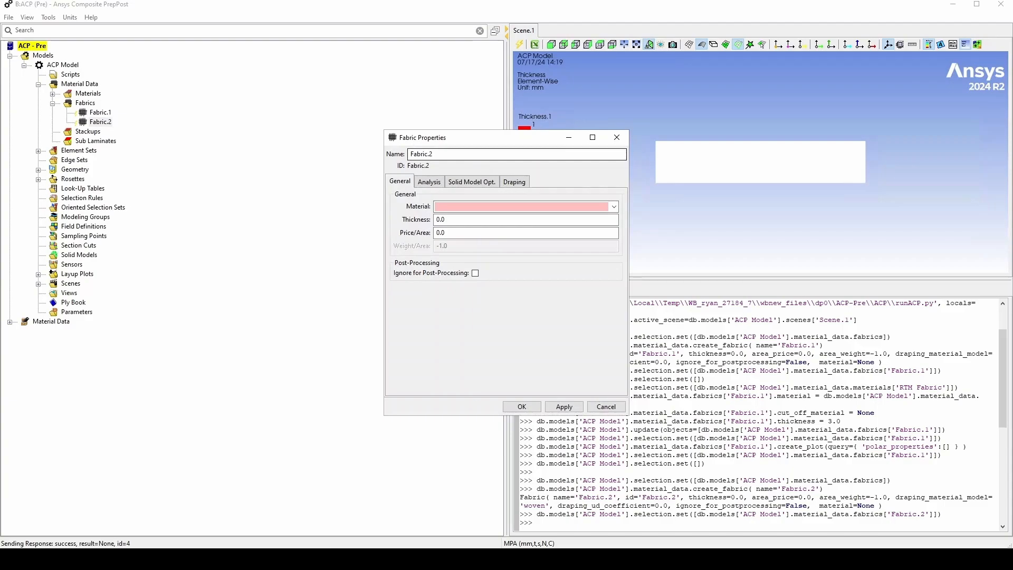
pyautogui.click(585, 206)
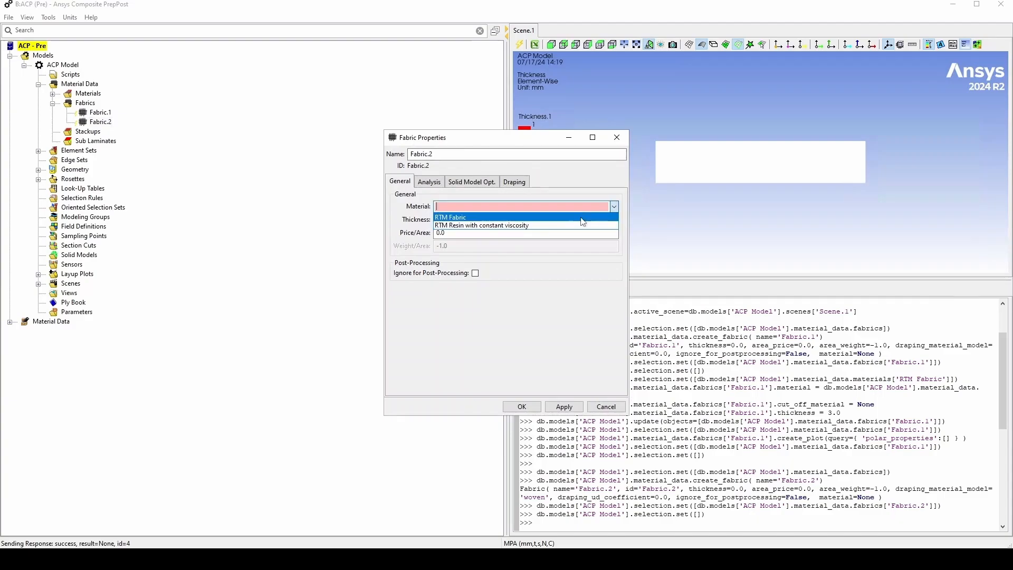
pyautogui.click(580, 217)
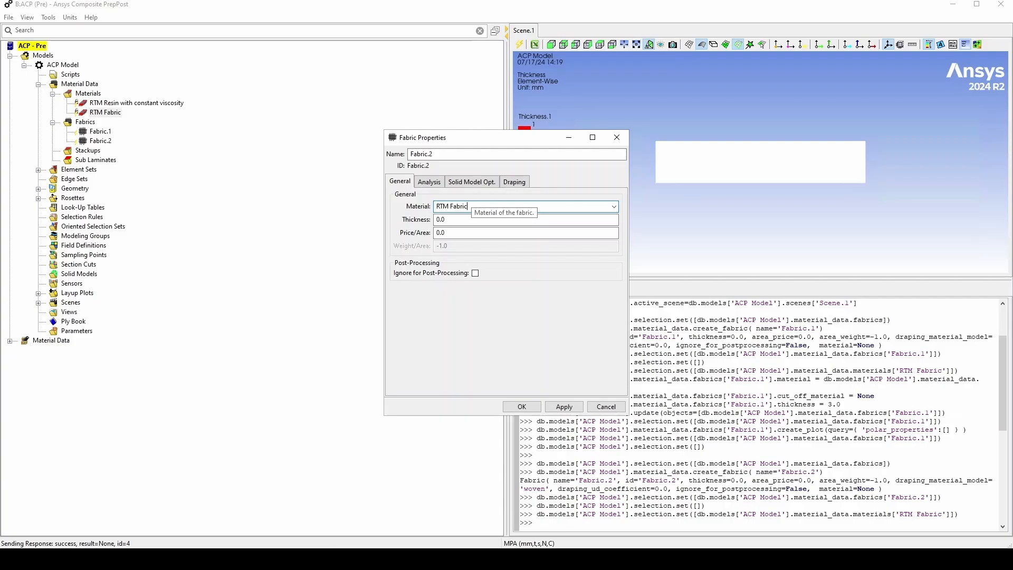
pyautogui.press('Tab')
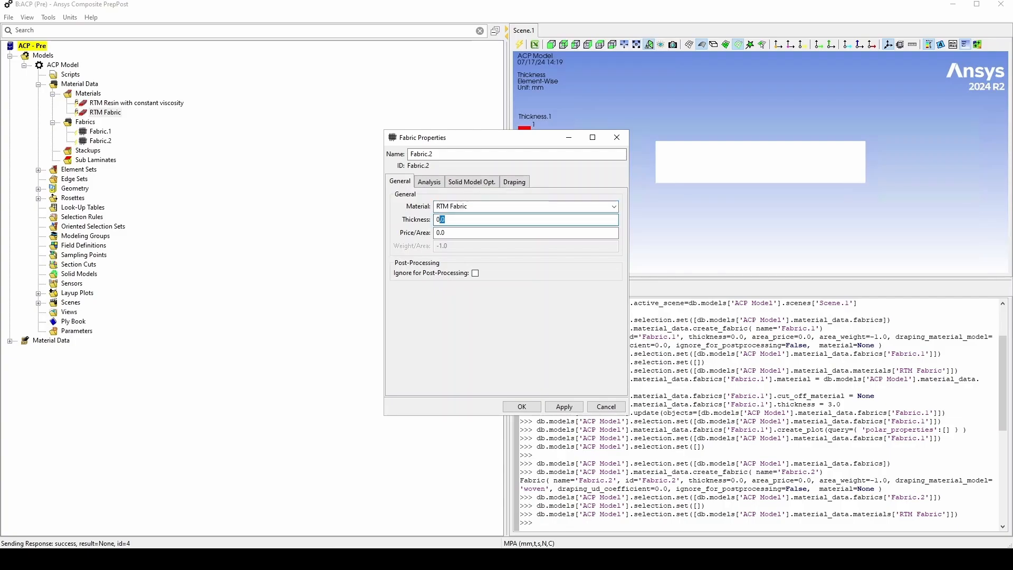
pyautogui.write('3')
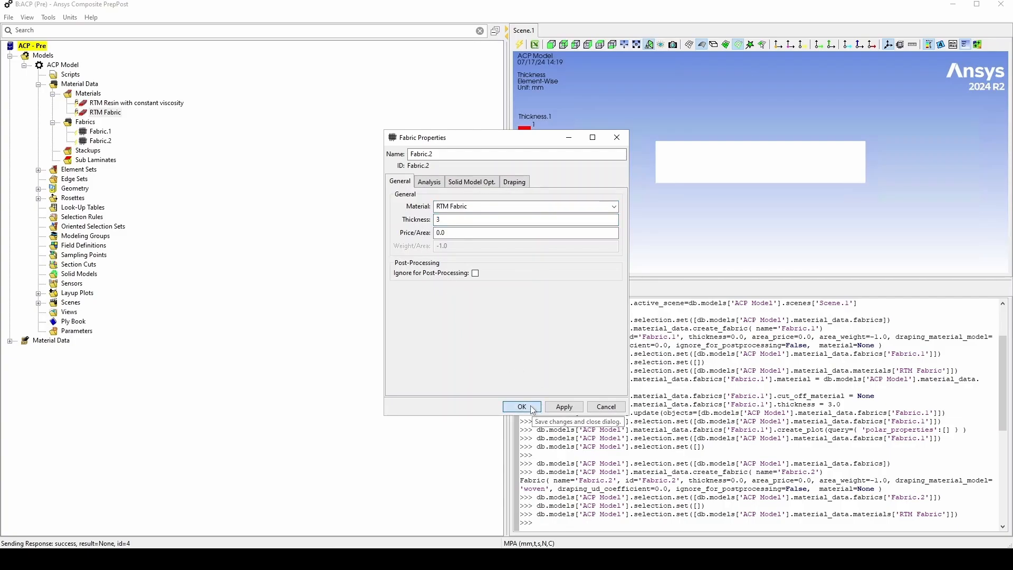
pyautogui.click(535, 407)
# - Delete the older fabric, Fabric.1, from the material data
pyautogui.click(95, 131)
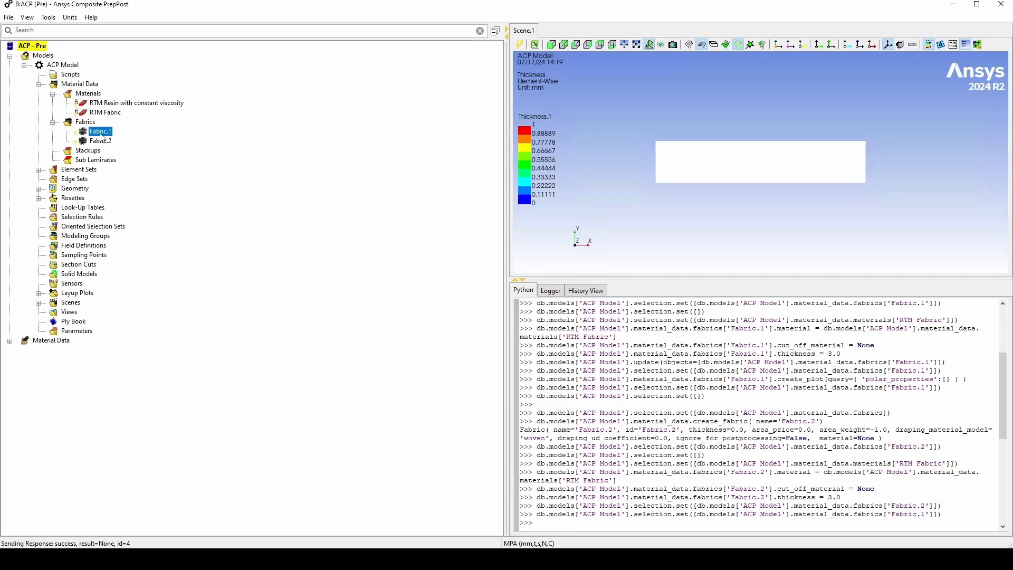
pyautogui.rightClick(95, 132)
pyautogui.click(133, 183)
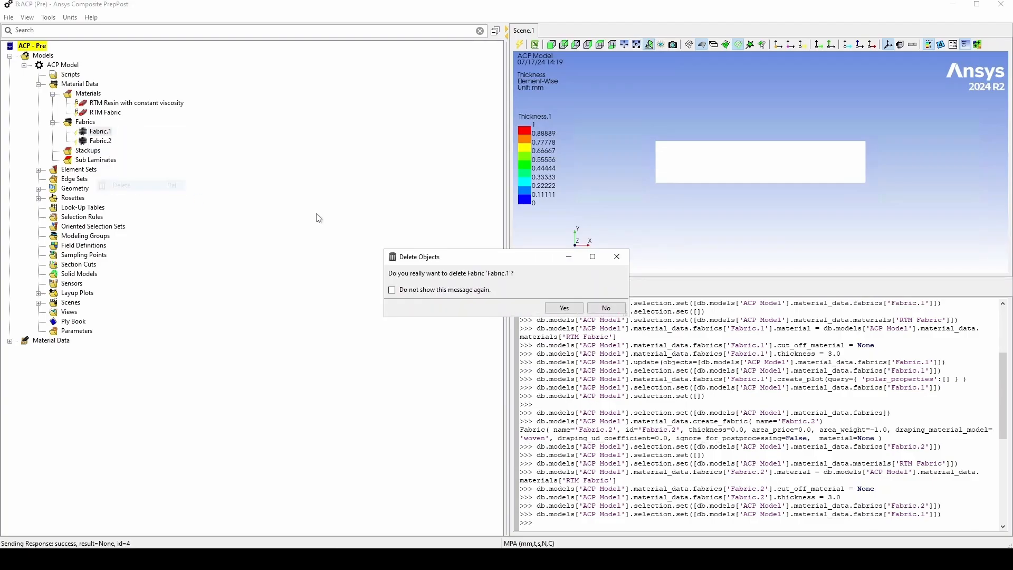
pyautogui.click(563, 309)
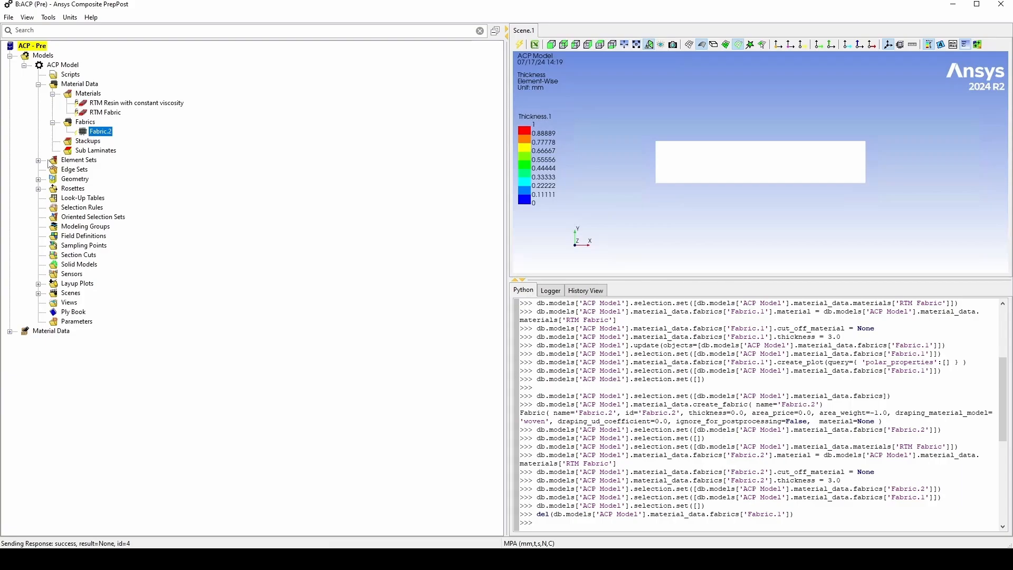
# - Create an oriented selection set and assign All_Elements as its element set
pyautogui.rightClick(71, 219)
pyautogui.click(85, 220)
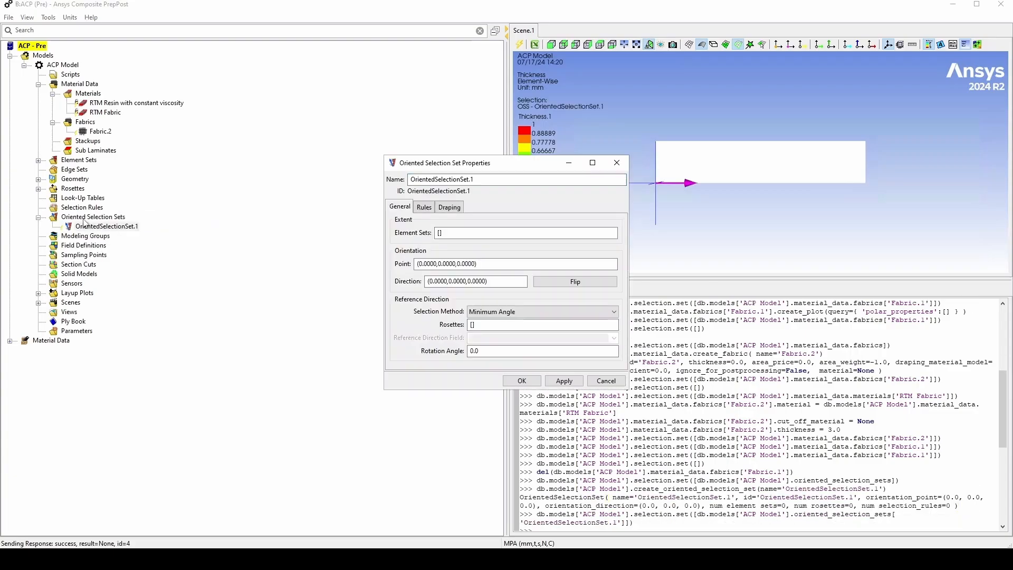
pyautogui.click(441, 233)
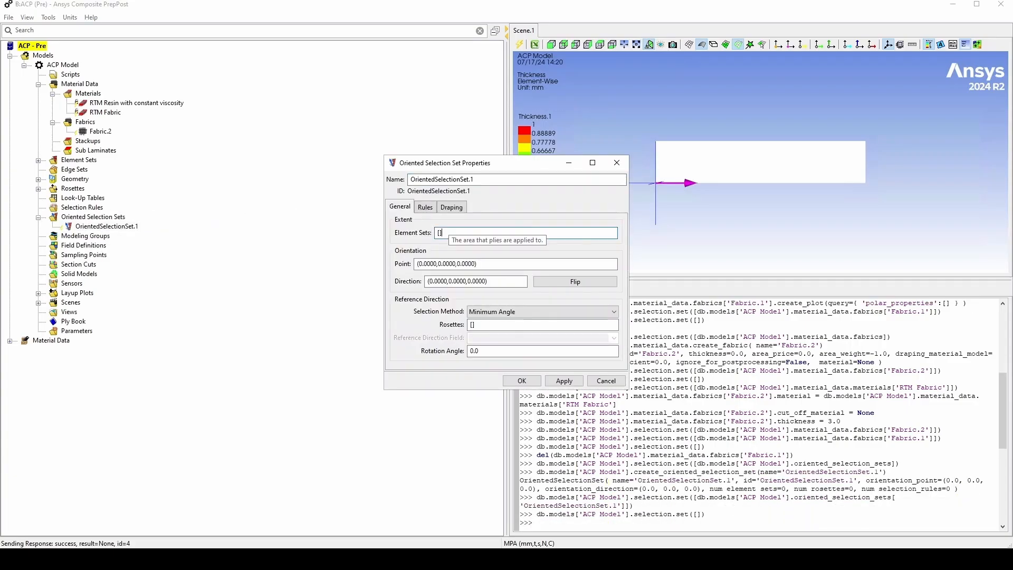
pyautogui.click(38, 160)
pyautogui.click(90, 169)
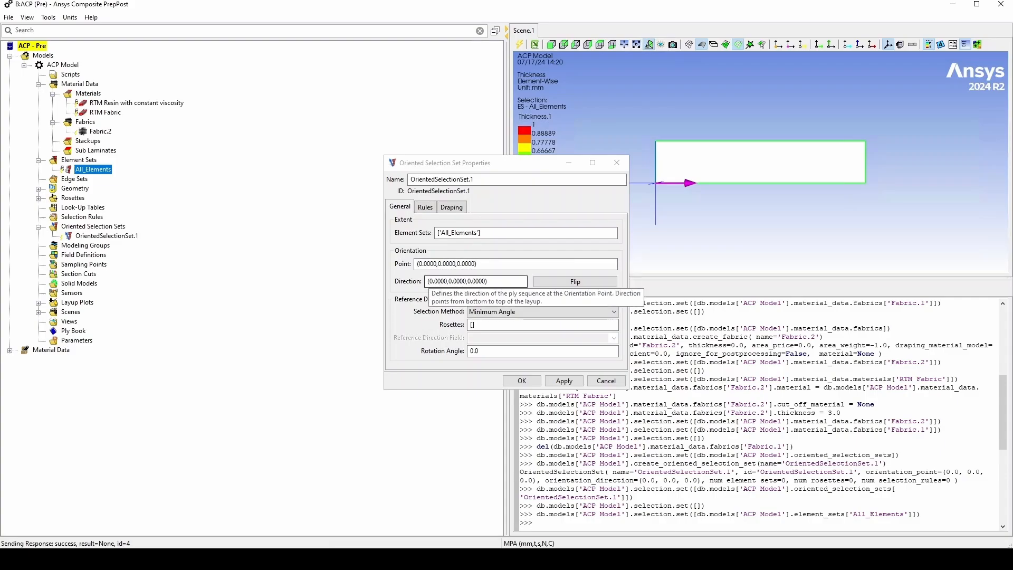
# - Set the oriented selection set's direction to (1, 0, 0) and assign the Global Coordinate System as its rosette
pyautogui.click(431, 281)
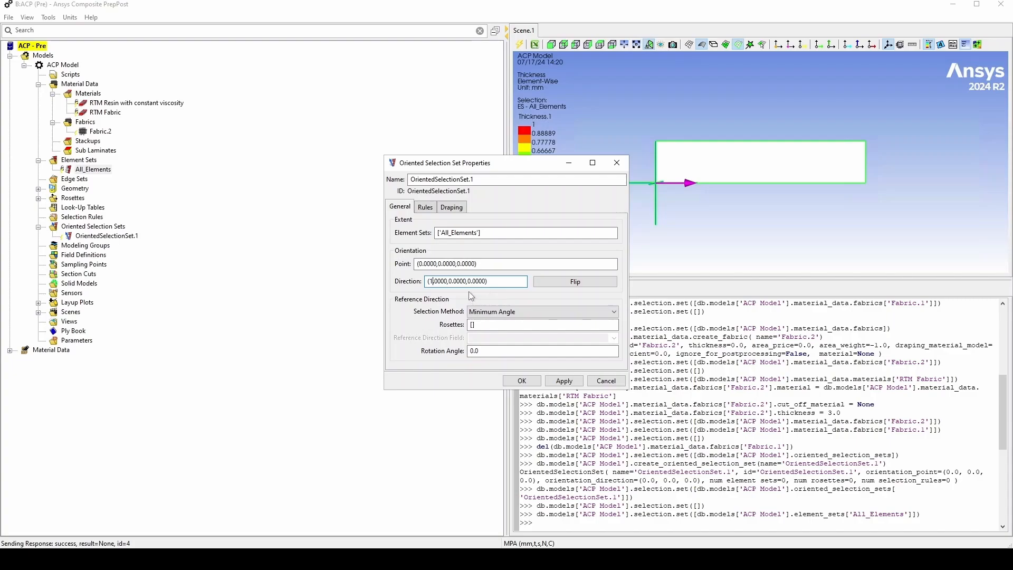
pyautogui.click(477, 325)
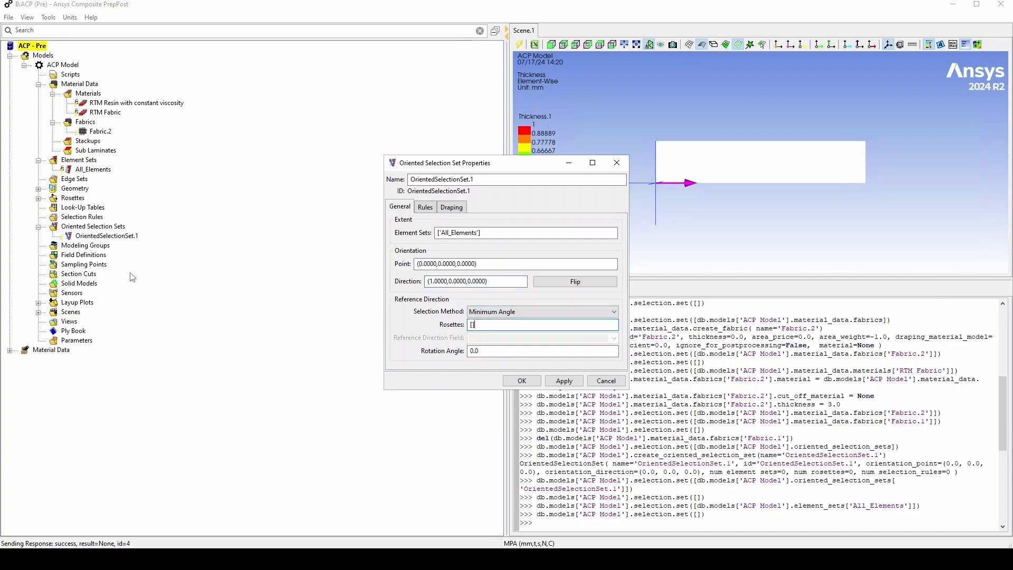
pyautogui.click(38, 199)
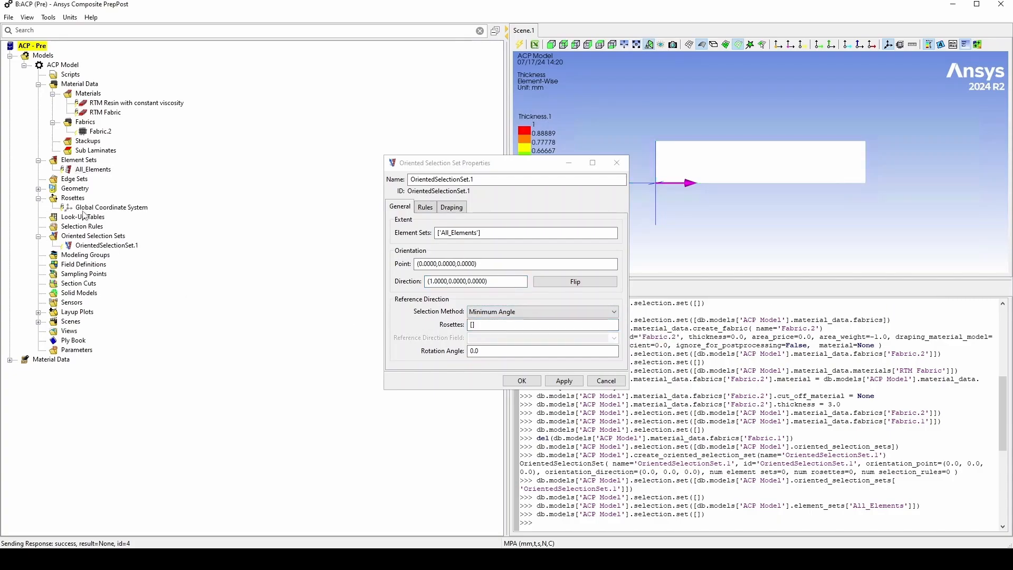
pyautogui.click(86, 210)
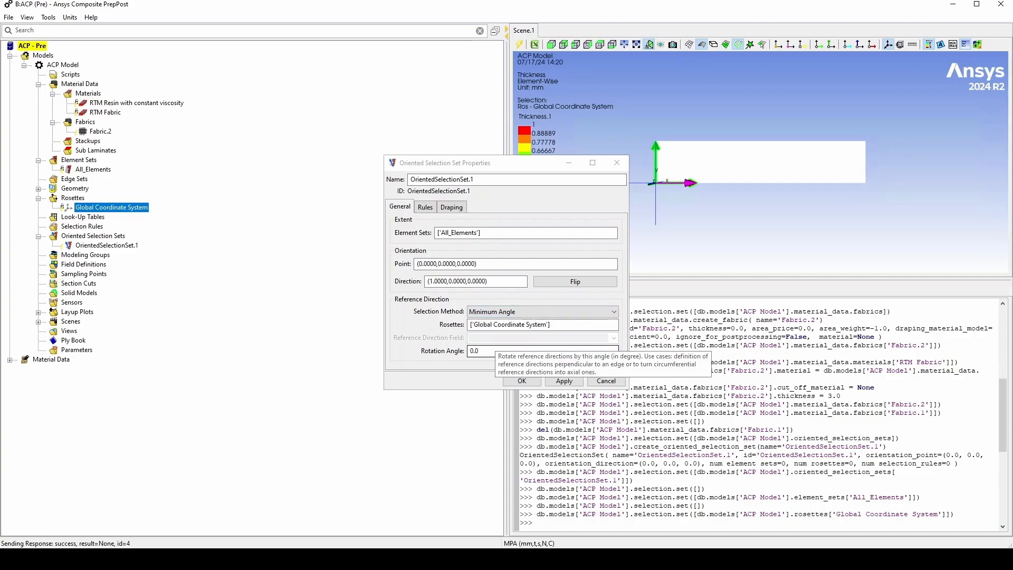
pyautogui.click(477, 350)
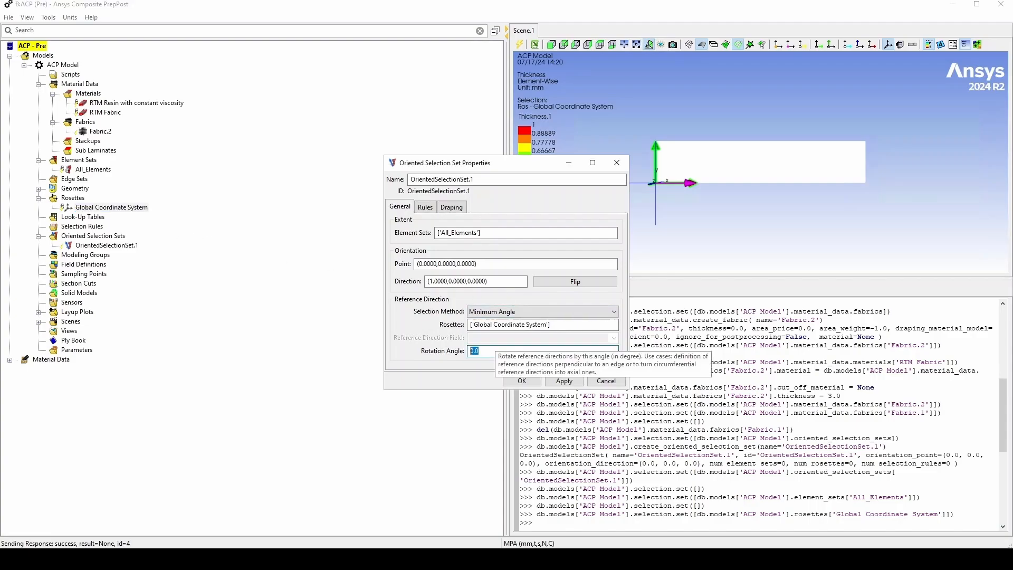
pyautogui.click(520, 381)
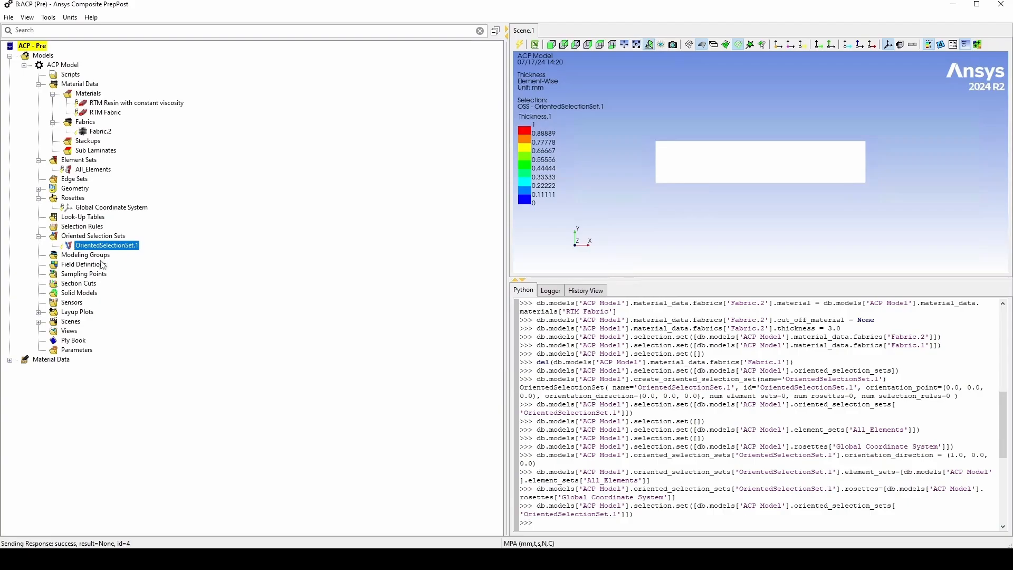
# - Create a modeling group with its default name
pyautogui.click(88, 255)
pyautogui.rightClick(89, 255)
pyautogui.click(105, 258)
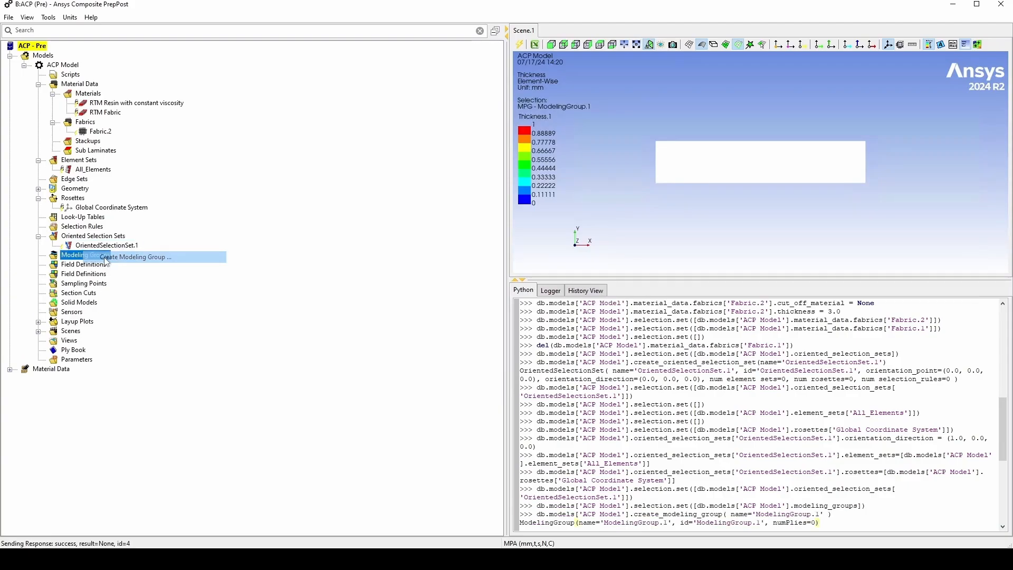
pyautogui.click(466, 293)
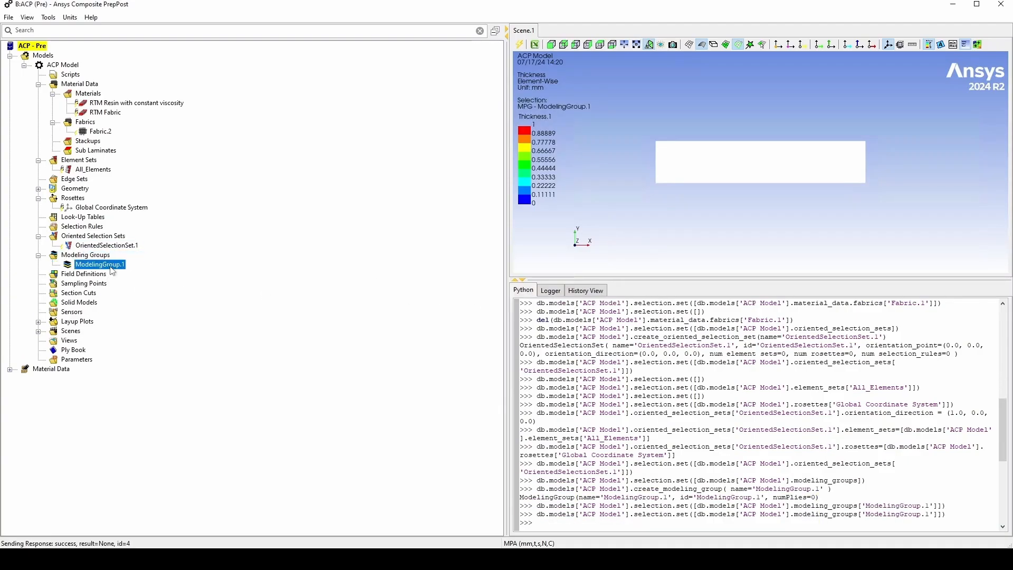
# - Add a ply to the modeling group with OrientedSelectionSet.1 as its selection set and Fabric.2 as its ply material
pyautogui.rightClick(111, 268)
pyautogui.click(150, 292)
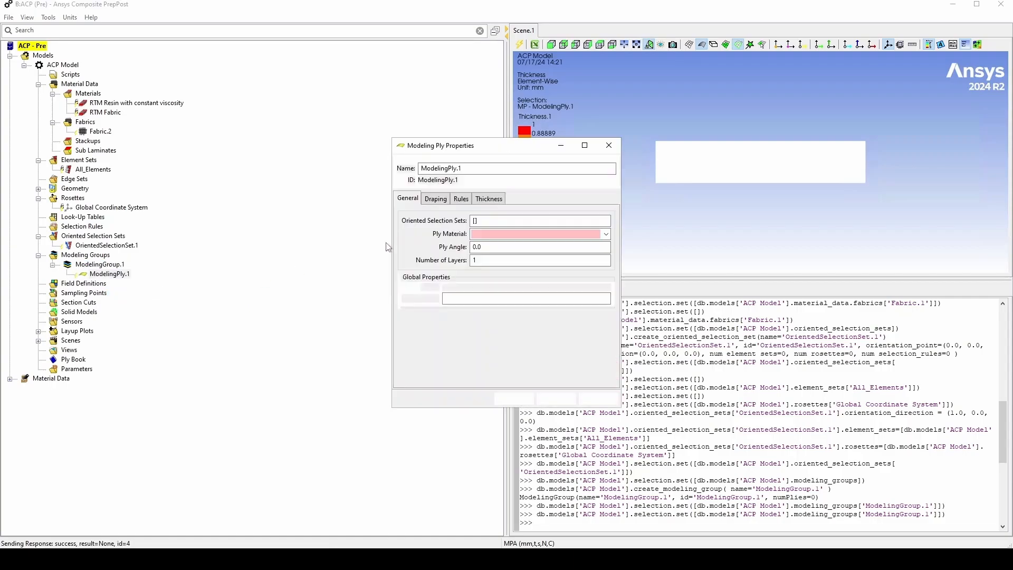
pyautogui.click(119, 246)
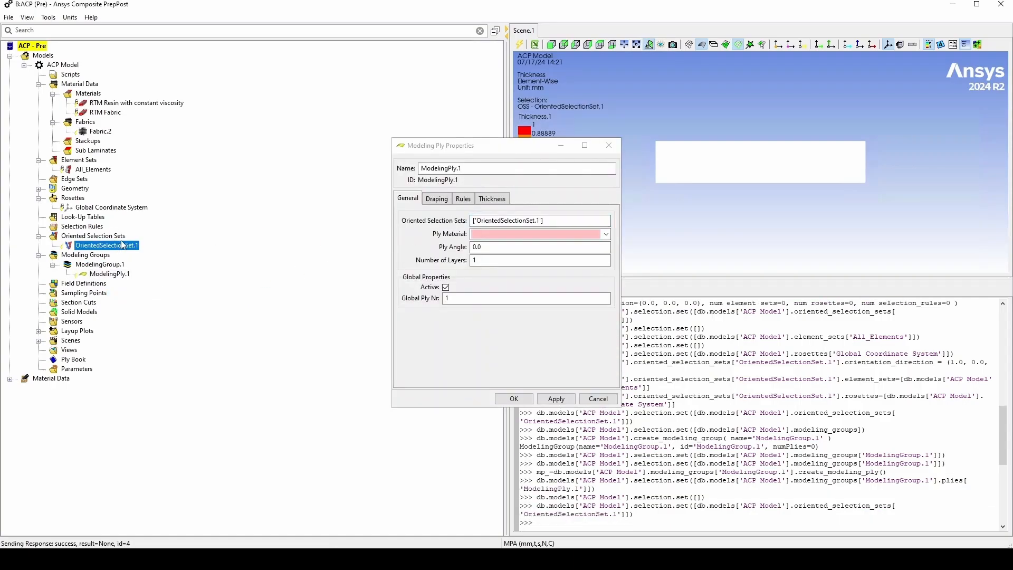
pyautogui.click(605, 234)
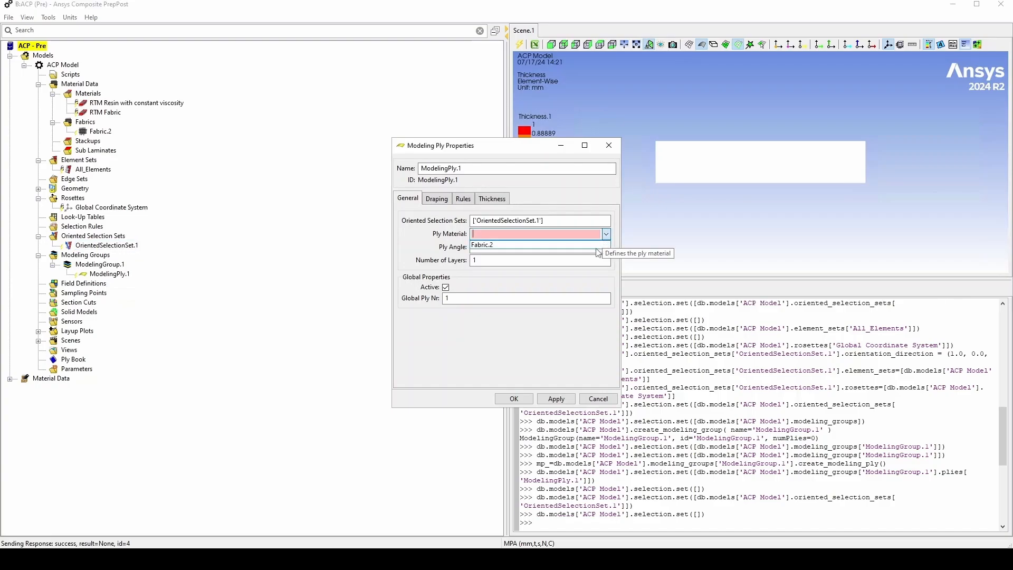
pyautogui.click(585, 245)
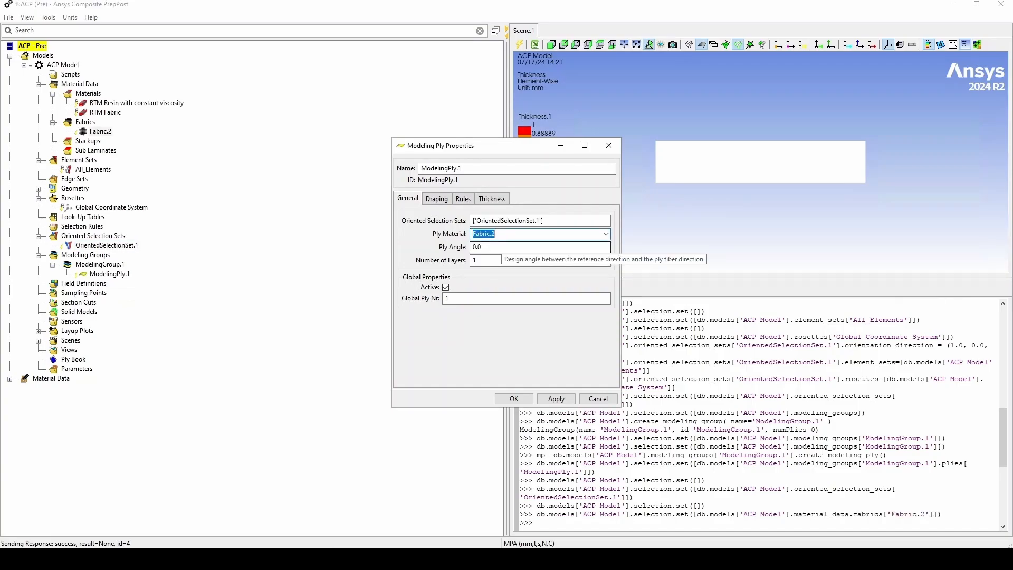
pyautogui.click(515, 398)
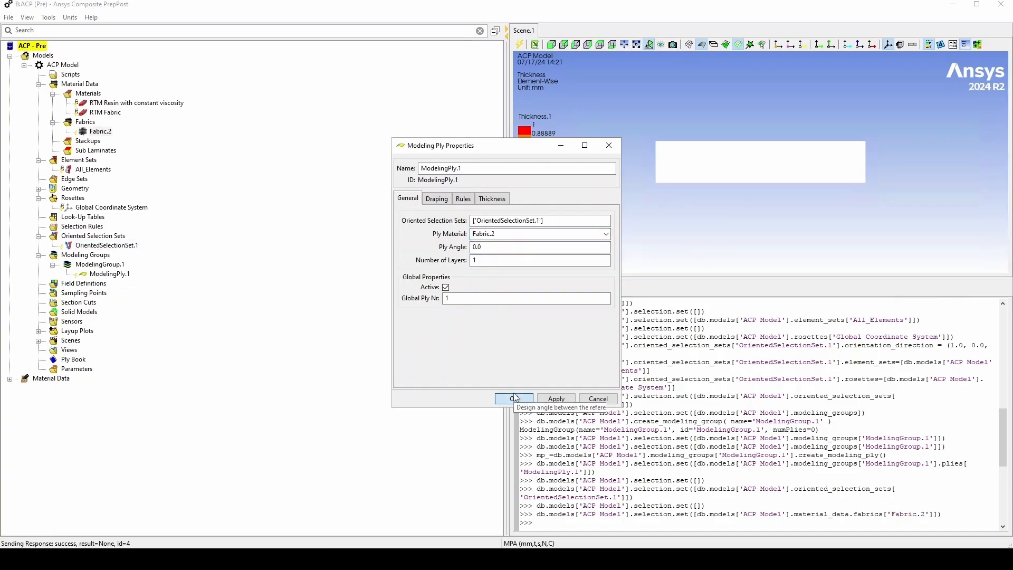
# - Add a second ply to the modeling group with OrientedSelectionSet.1, Fabric.2 as ply material and a 45° ply angle
pyautogui.rightClick(94, 264)
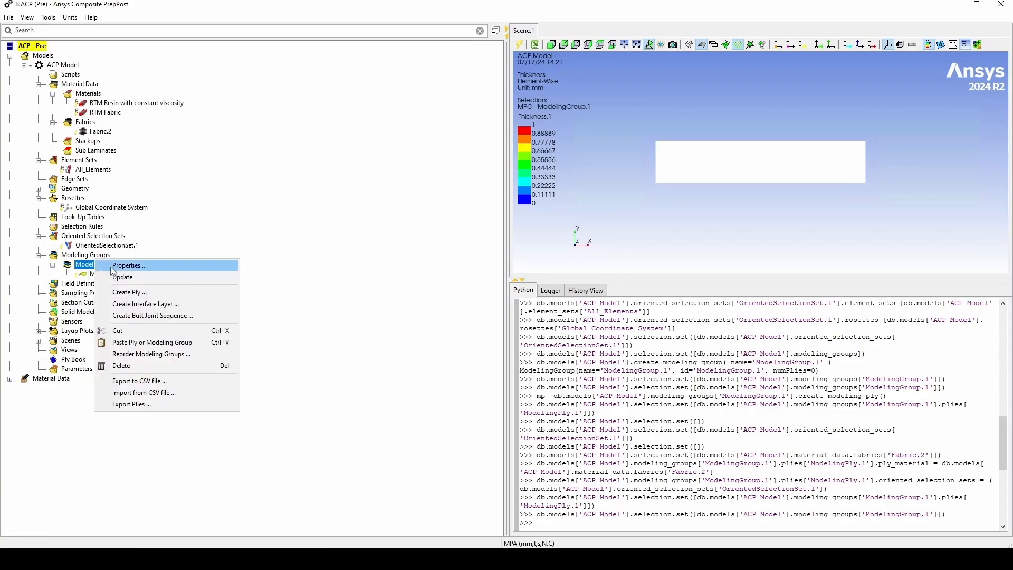
pyautogui.click(153, 292)
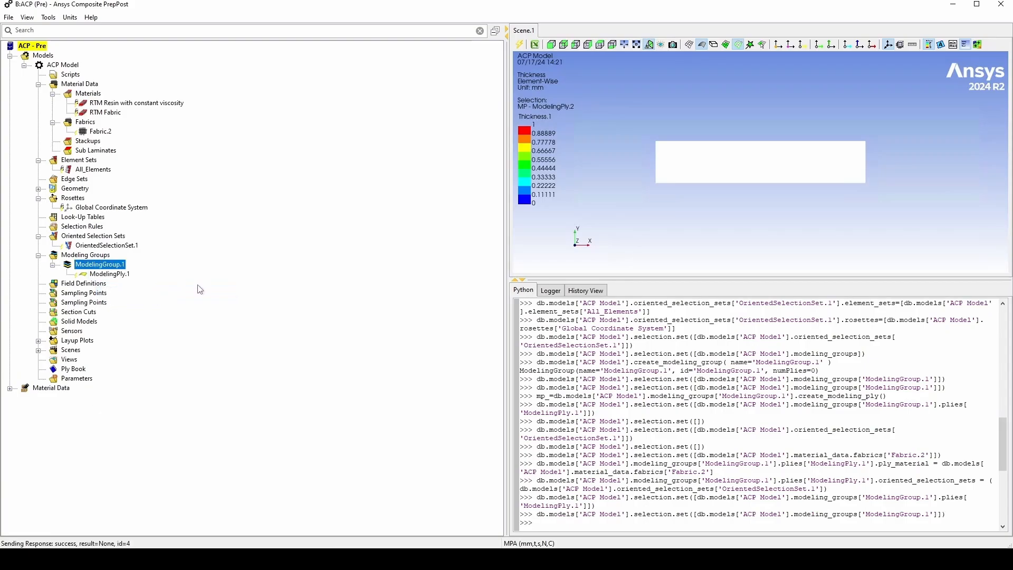
pyautogui.click(508, 226)
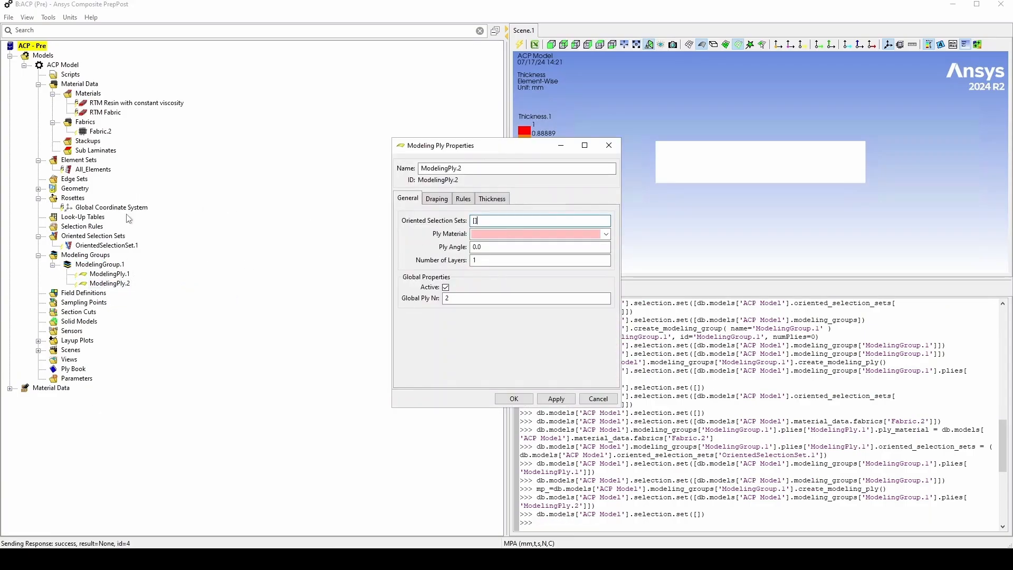
pyautogui.click(108, 245)
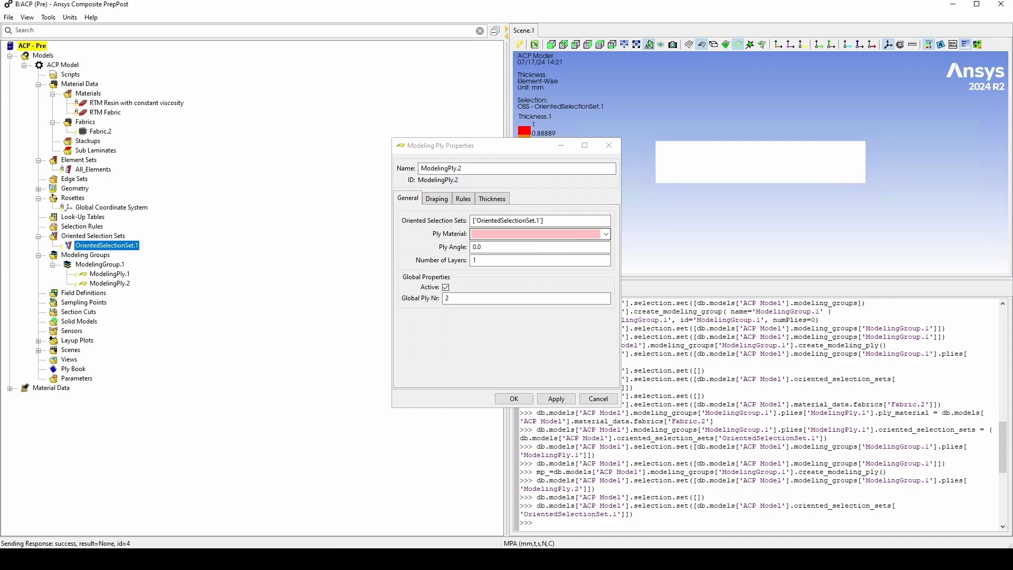
pyautogui.click(606, 234)
pyautogui.click(567, 251)
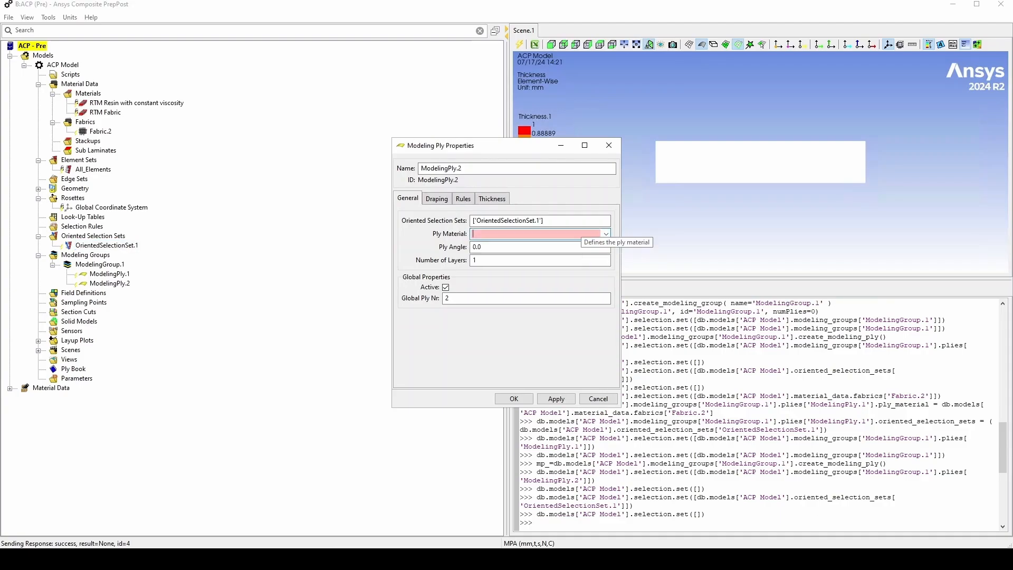
pyautogui.click(606, 234)
pyautogui.click(575, 246)
pyautogui.press('Tab')
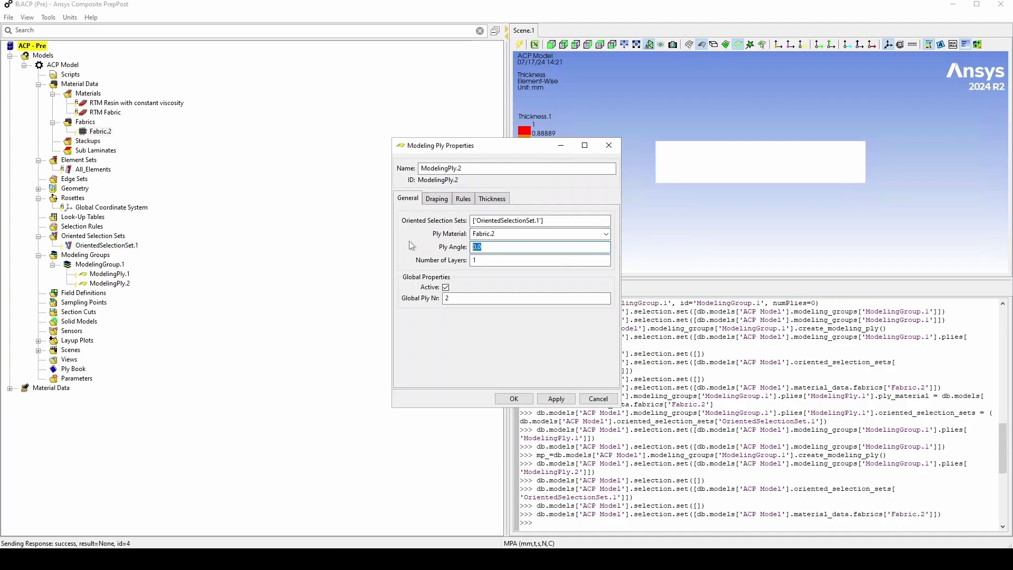
pyautogui.write('45')
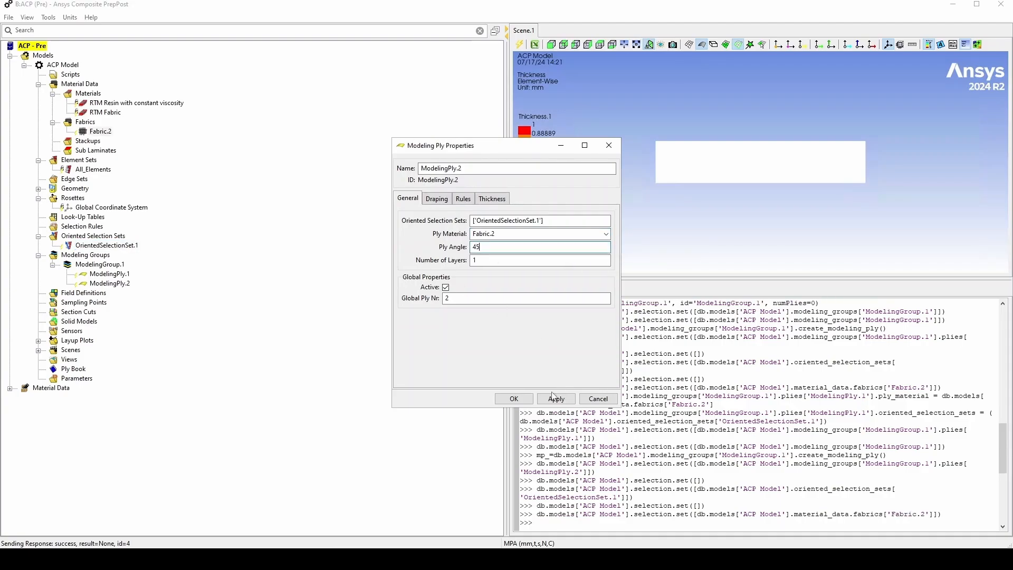
pyautogui.click(512, 398)
# - Add a third ply to the modeling group with OrientedSelectionSet.1 as its selection set and Fabric.2 as its ply material
pyautogui.rightClick(121, 266)
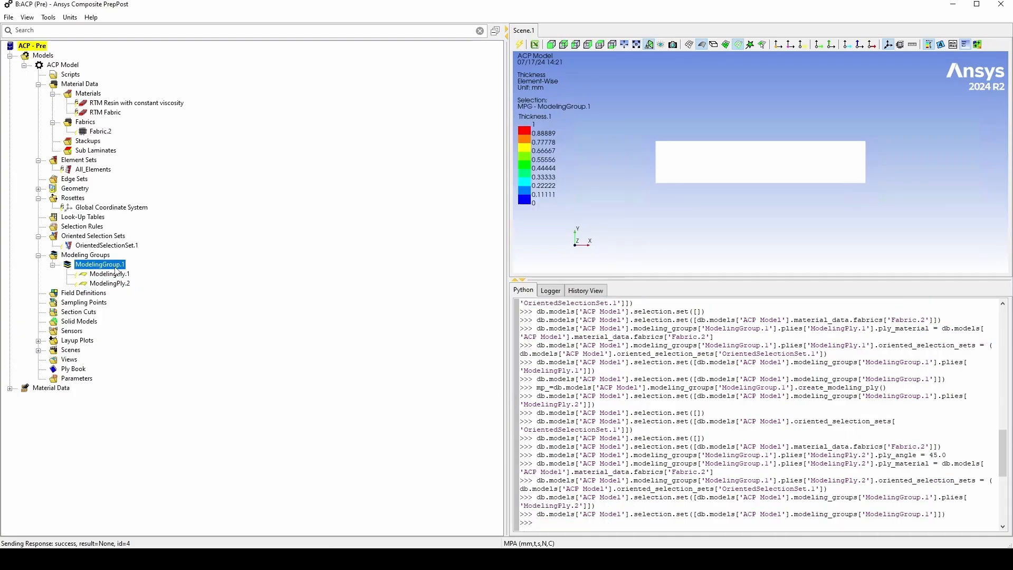
pyautogui.click(153, 293)
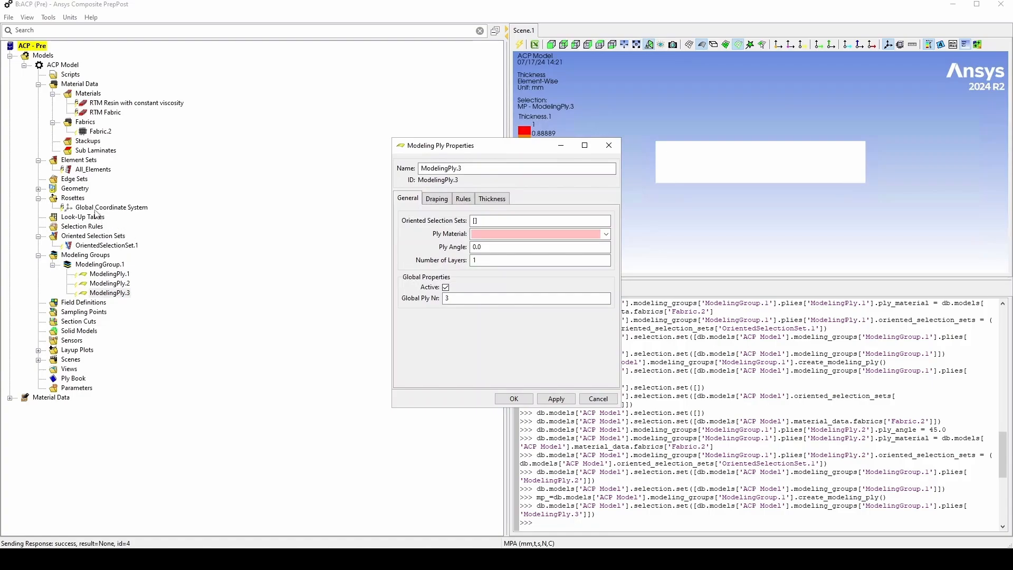
pyautogui.click(528, 220)
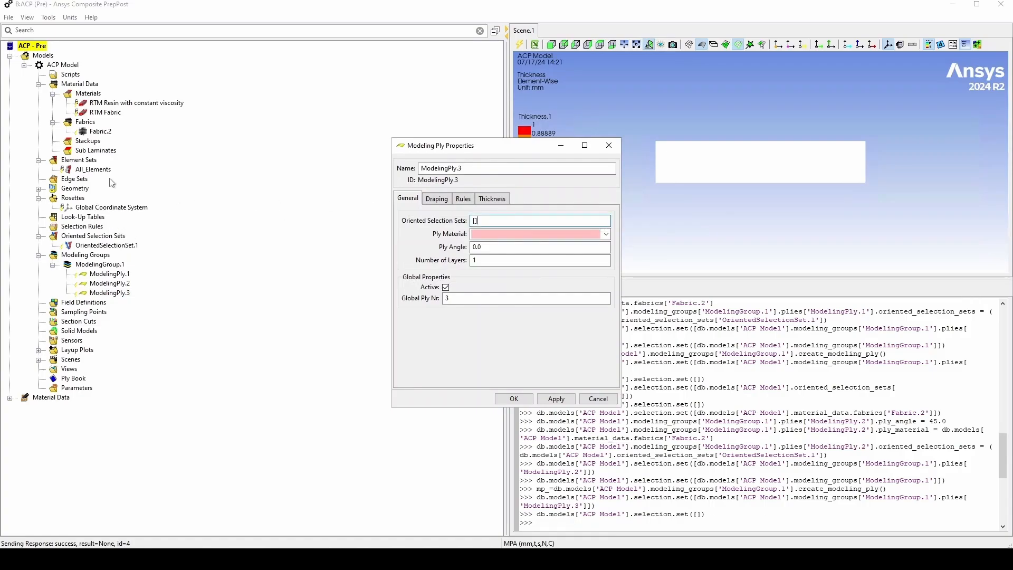
pyautogui.click(115, 246)
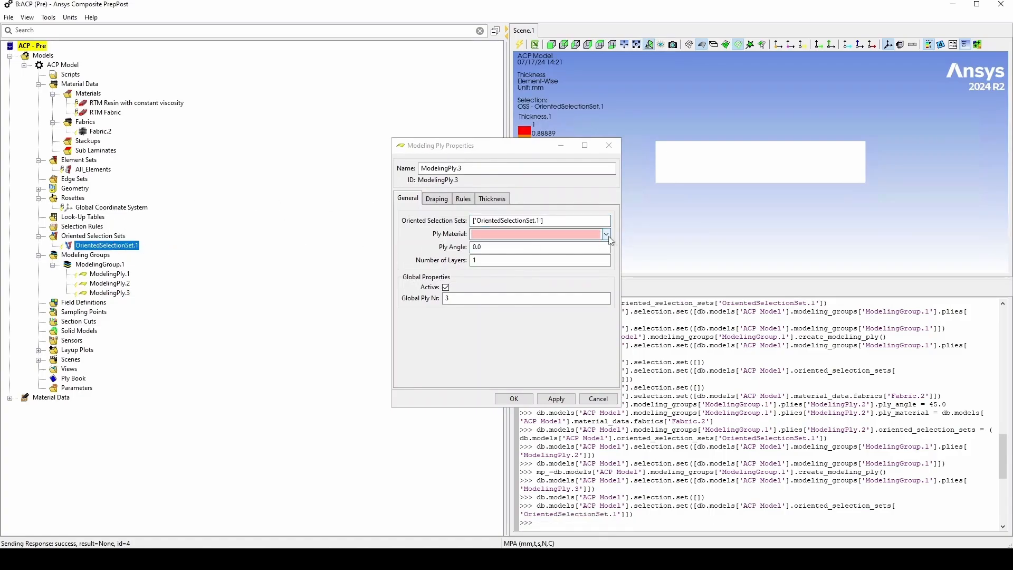
pyautogui.click(580, 234)
pyautogui.click(580, 245)
pyautogui.click(514, 399)
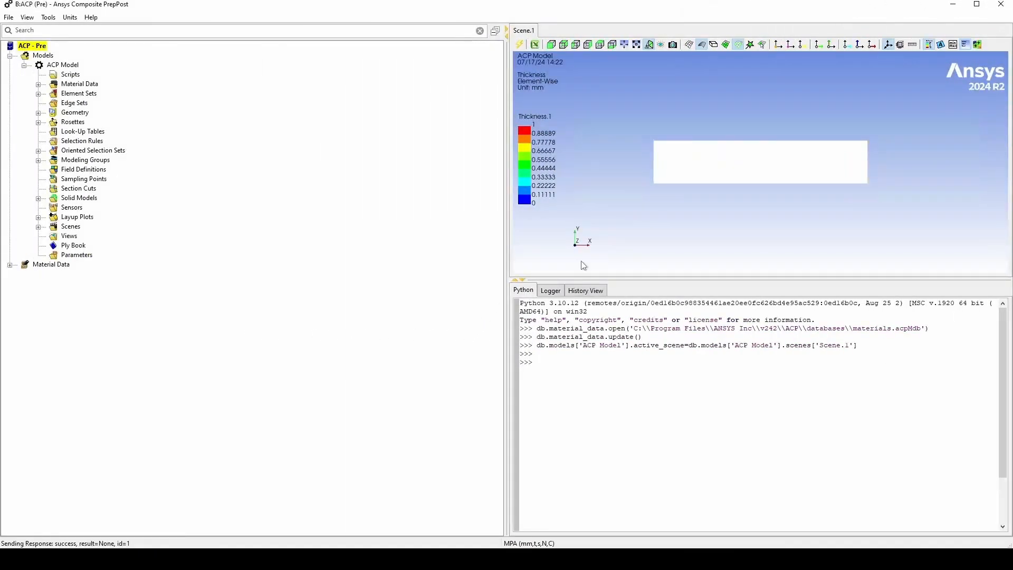
# - Return to Workbench, add an ACCS RTM system and transfer shell composite data from the ACP (Pre) Setup to its Model
pyautogui.click(1006, 3)
pyautogui.moveTo(30, 93); pyautogui.dragTo(388, 115)
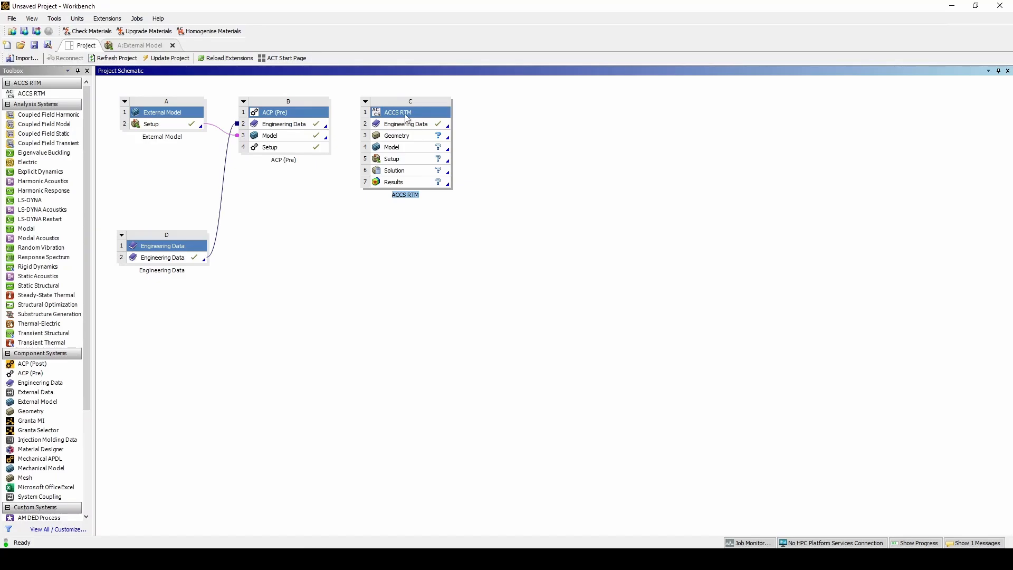
pyautogui.click(287, 149)
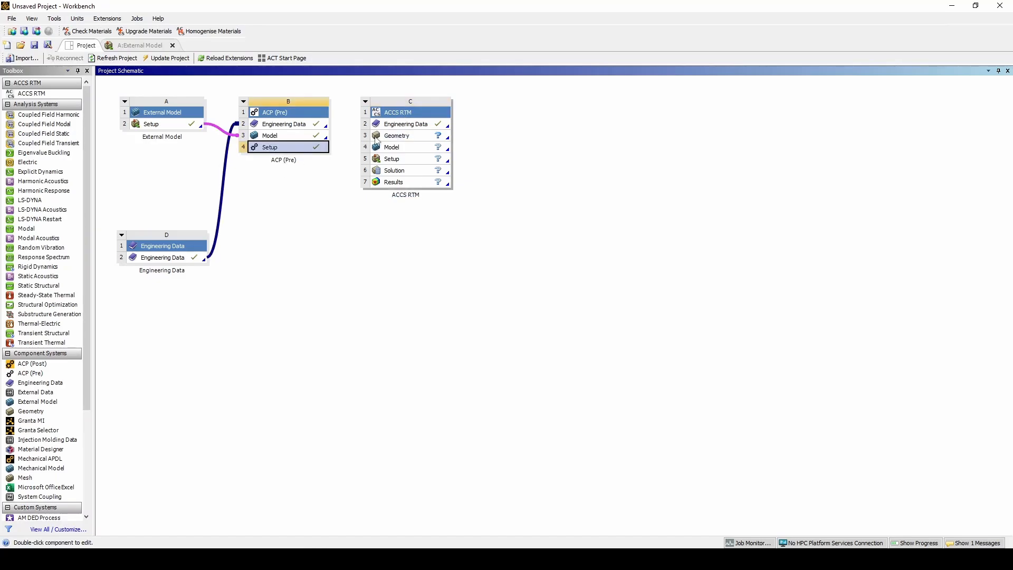
pyautogui.moveTo(287, 152); pyautogui.dragTo(415, 150)
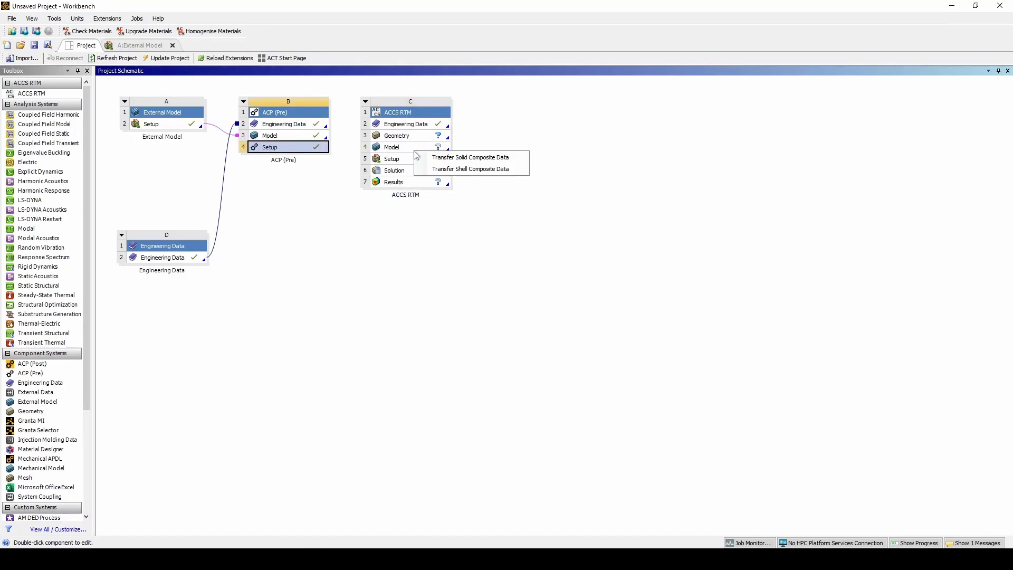
pyautogui.click(447, 170)
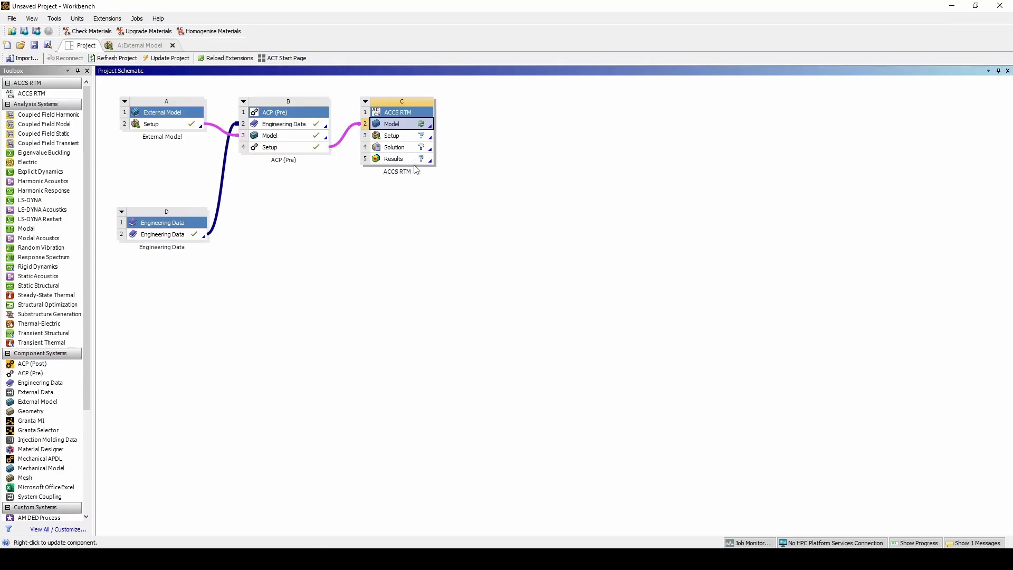
# - Update the ACCS RTM system's Model cell and open it in Mechanical
pyautogui.rightClick(398, 123)
pyautogui.click(426, 208)
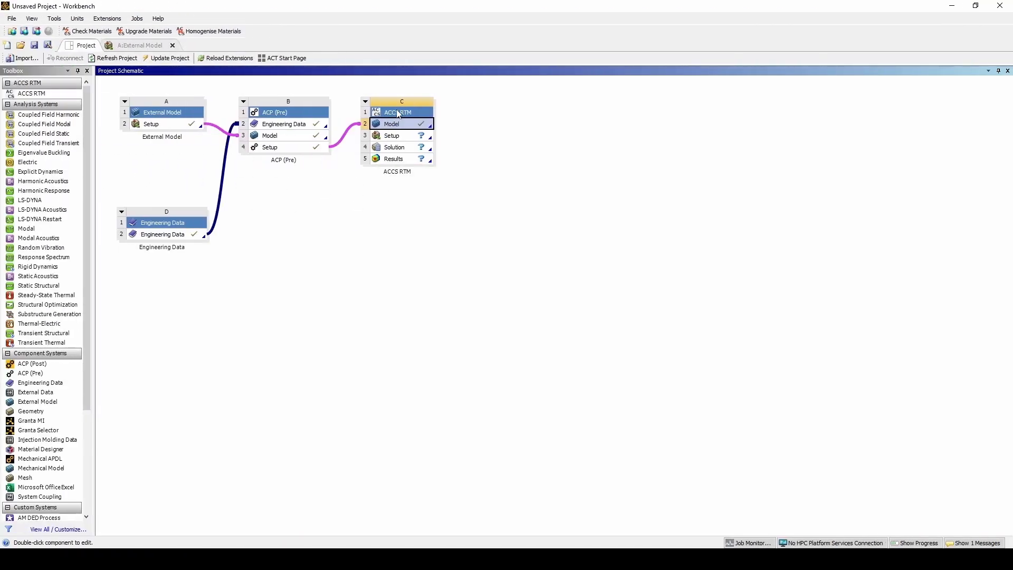
pyautogui.doubleClick(394, 125)
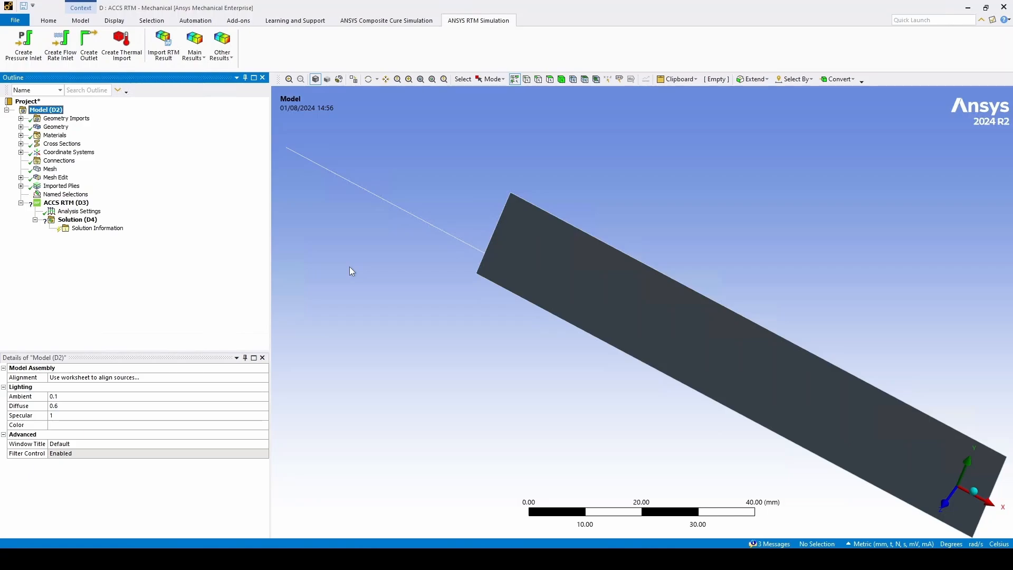
# - Examine the Mesh Edit node merge between the line body edge and the surface body edge
pyautogui.rightClick(49, 180)
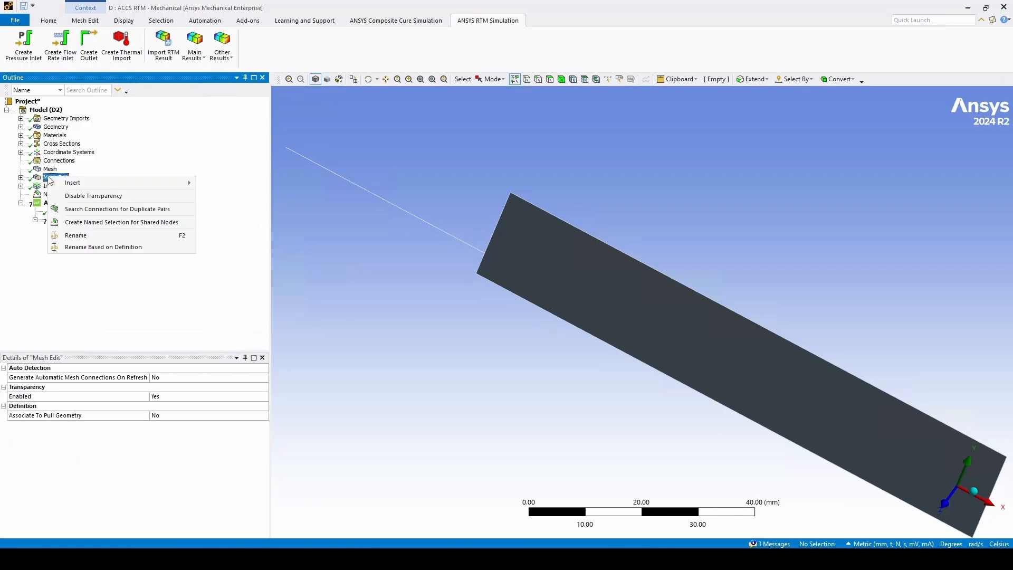
pyautogui.moveTo(73, 186)
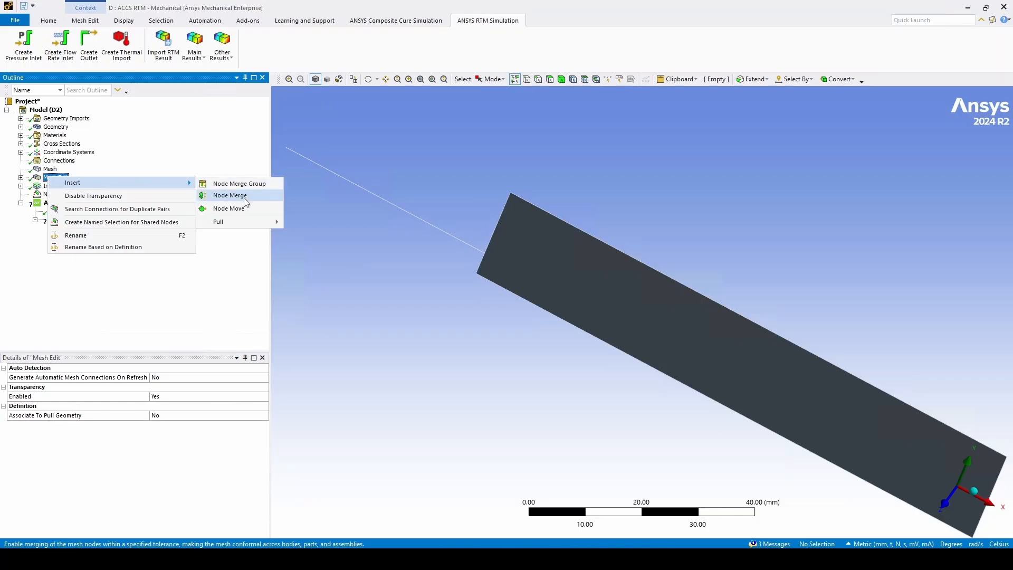
pyautogui.click(231, 158)
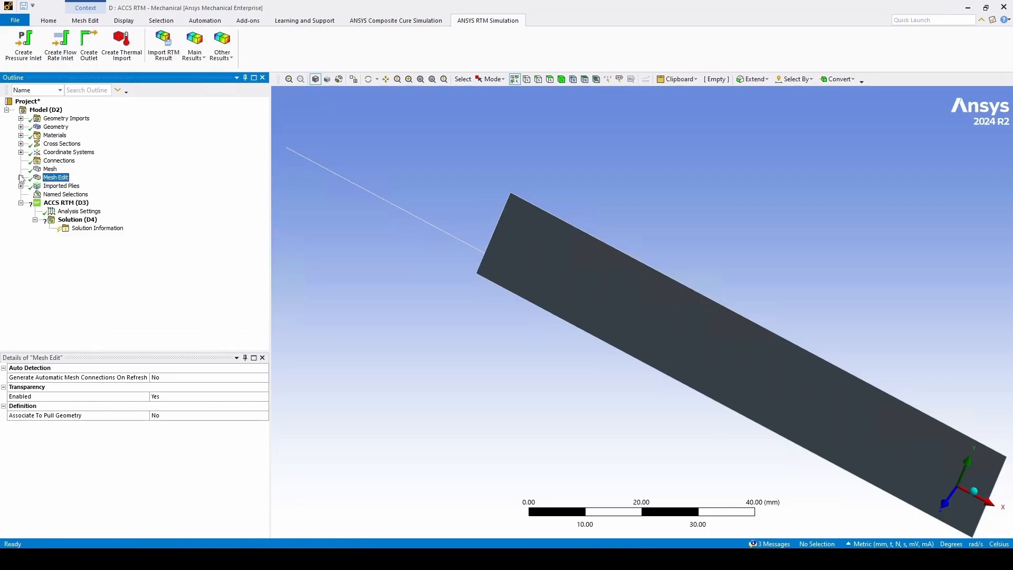
pyautogui.click(20, 177)
pyautogui.click(84, 194)
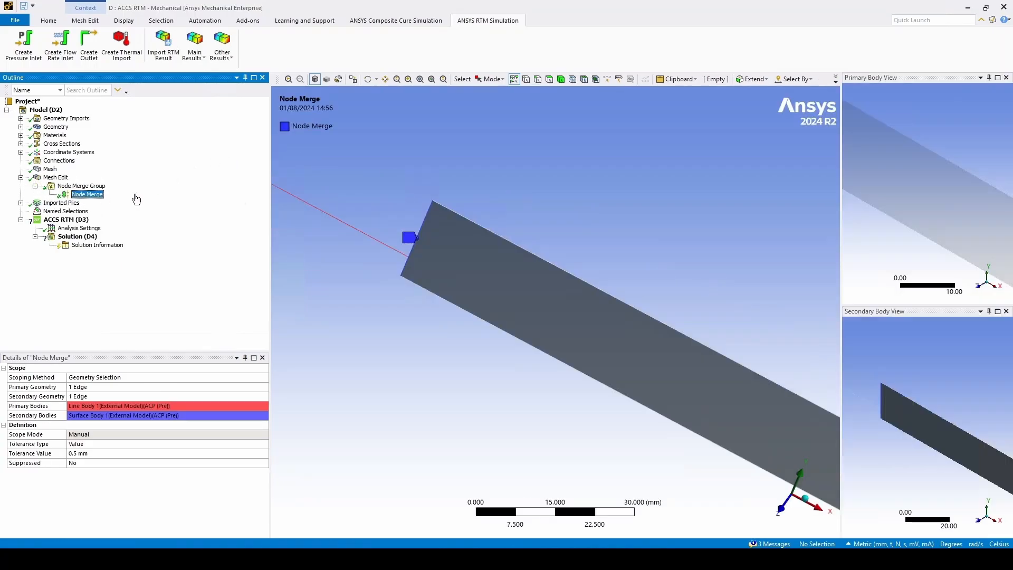
pyautogui.scroll(-1, 372, 285)
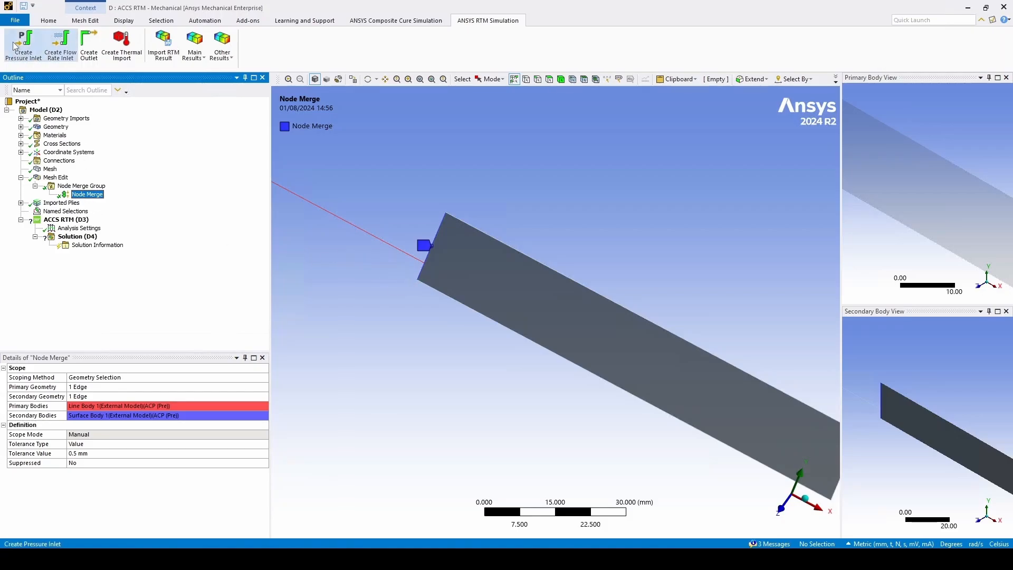
# - Create a pressure inlet and an outlet, and set the inlet's constant pressure to 1000 MPa
pyautogui.click(44, 62)
pyautogui.click(88, 45)
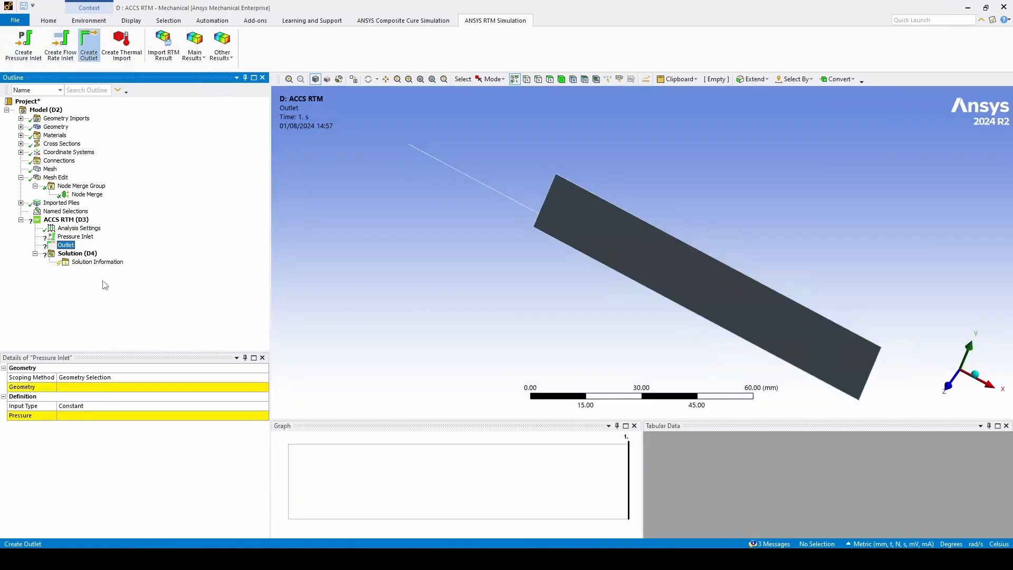
pyautogui.click(75, 236)
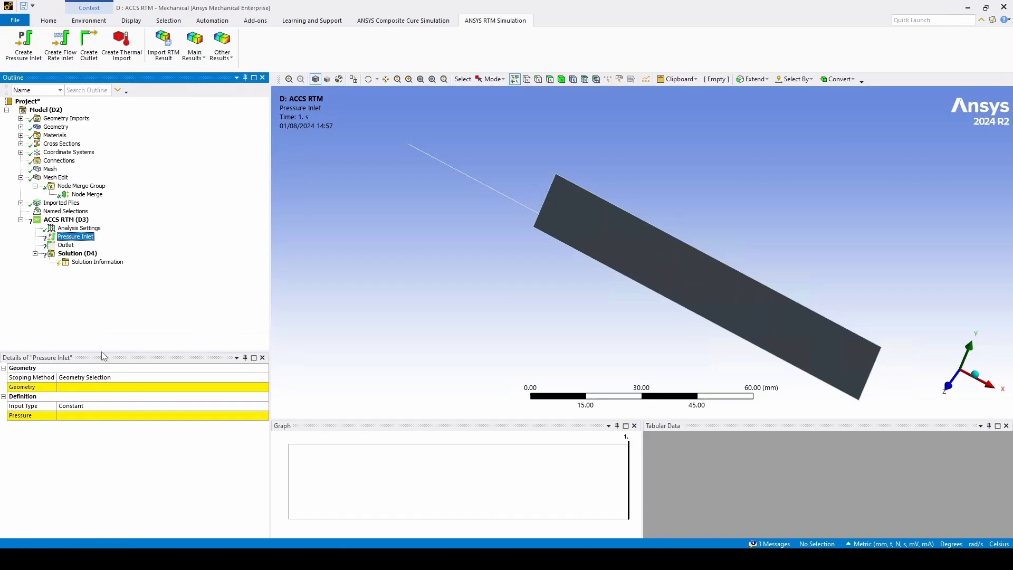
pyautogui.click(100, 415)
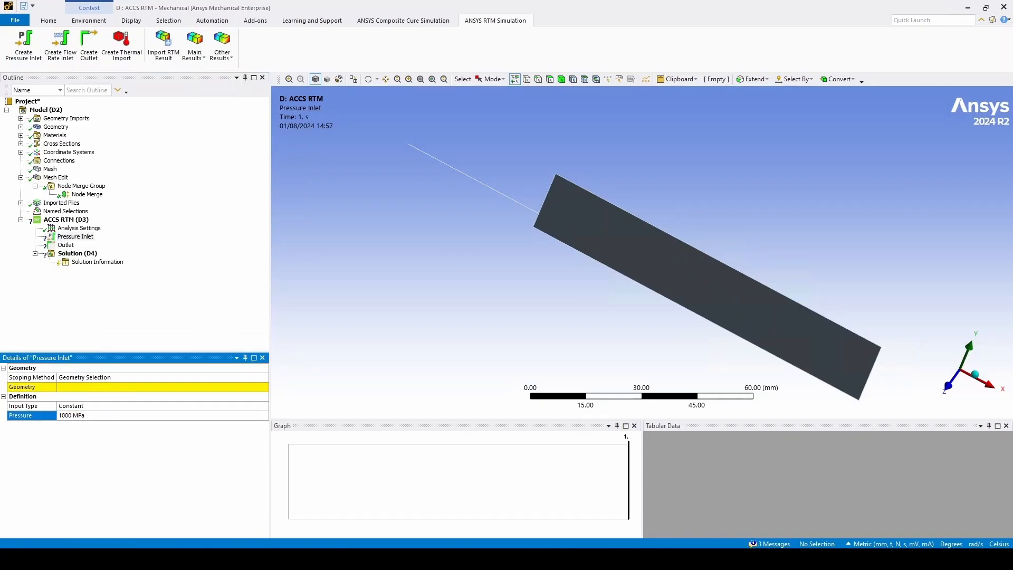
# - Scope the pressure inlet to the vertex at the free end of the line body
pyautogui.click(526, 79)
pyautogui.click(409, 144)
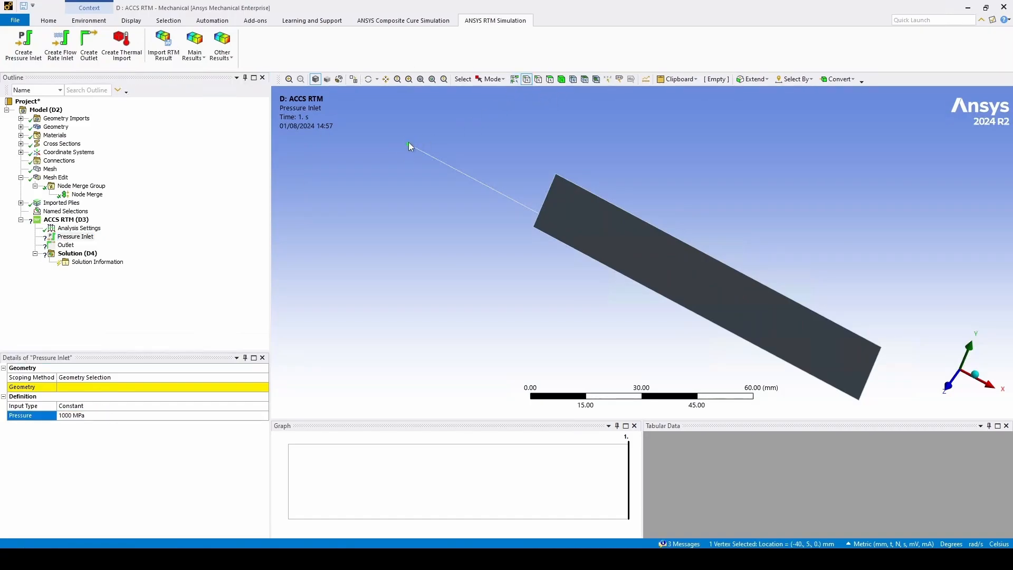
pyautogui.click(108, 387)
pyautogui.click(73, 386)
# - Scope the outlet to the short edge of the surface body farthest from the line body
pyautogui.click(65, 245)
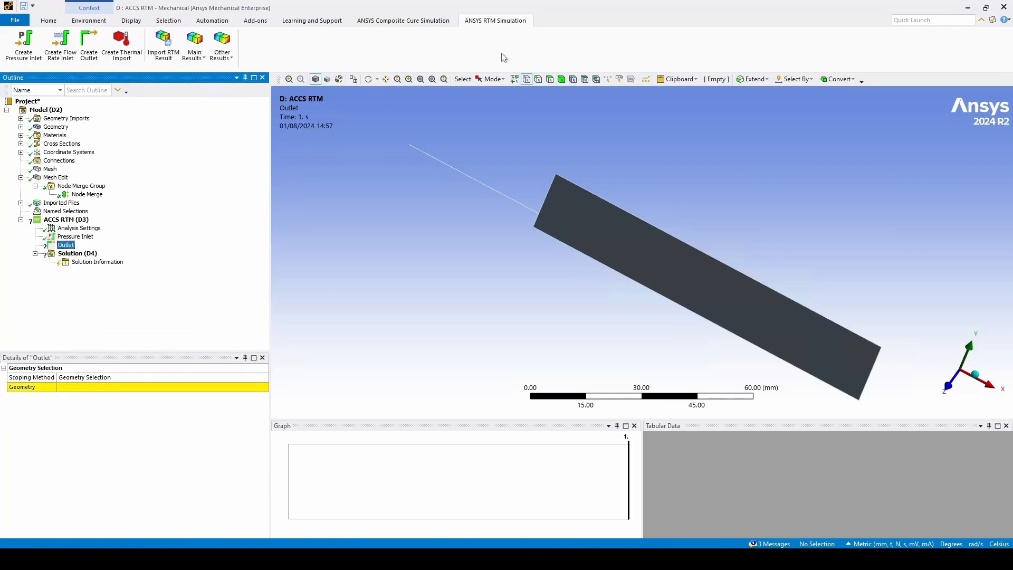
pyautogui.click(538, 79)
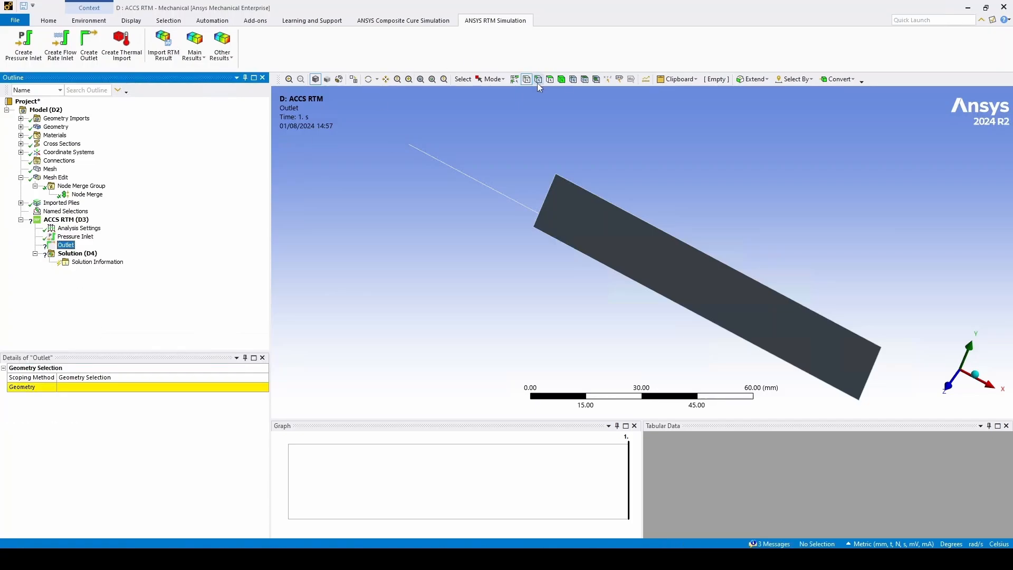
pyautogui.click(875, 370)
pyautogui.click(105, 389)
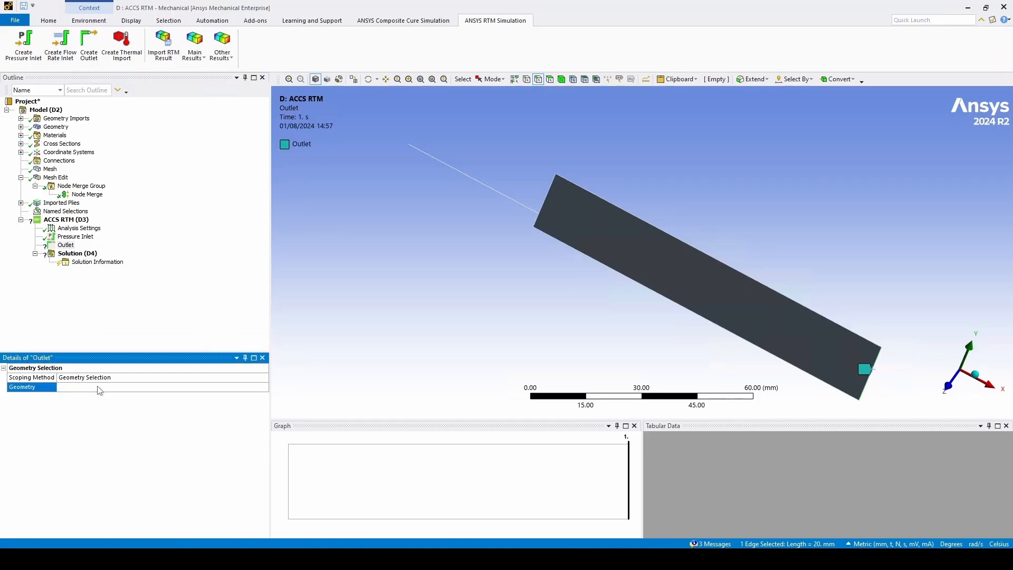
pyautogui.click(104, 387)
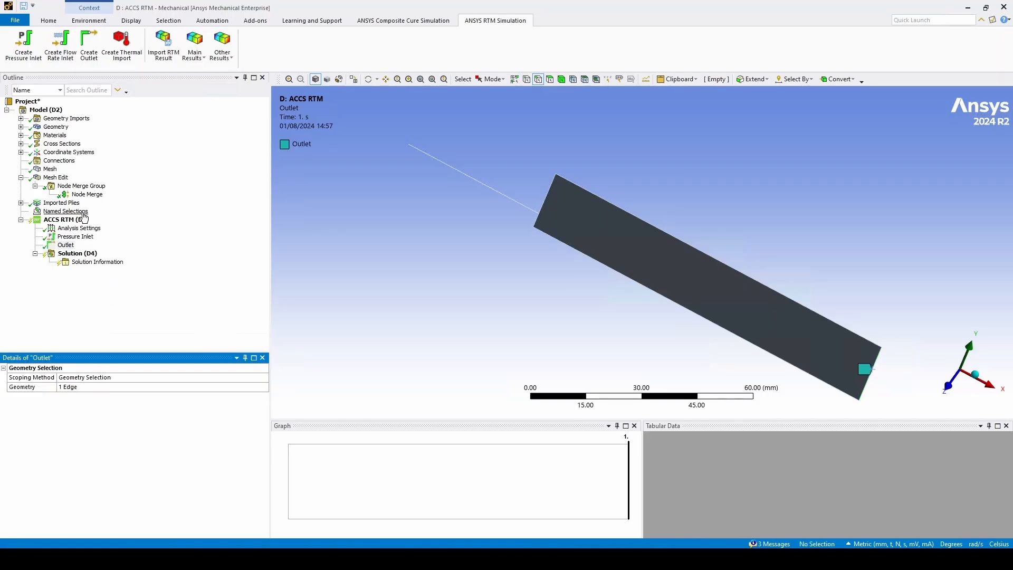
# - Add Fill and Infusion Time results to the solution
pyautogui.click(196, 55)
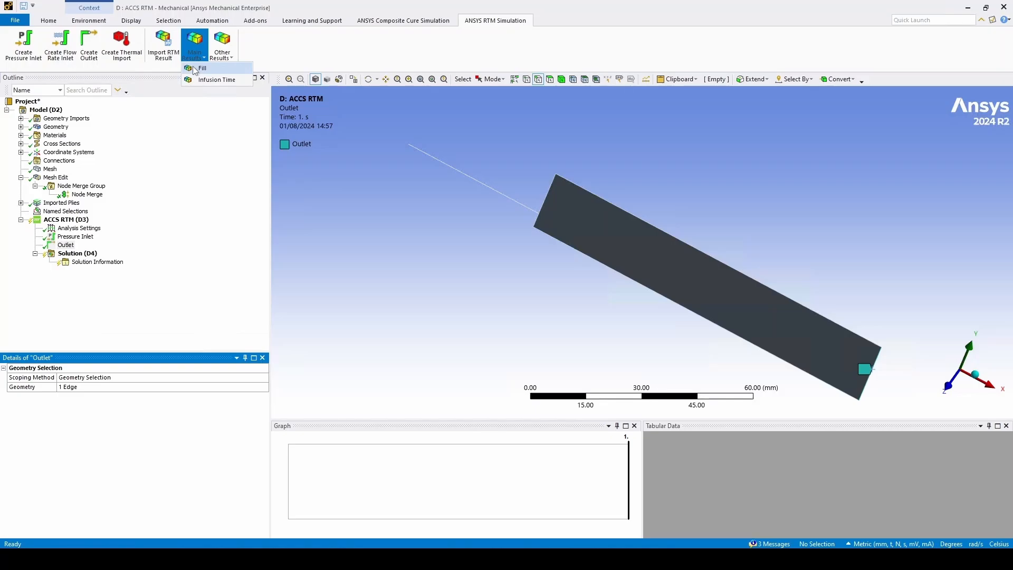
pyautogui.click(195, 70)
pyautogui.click(195, 50)
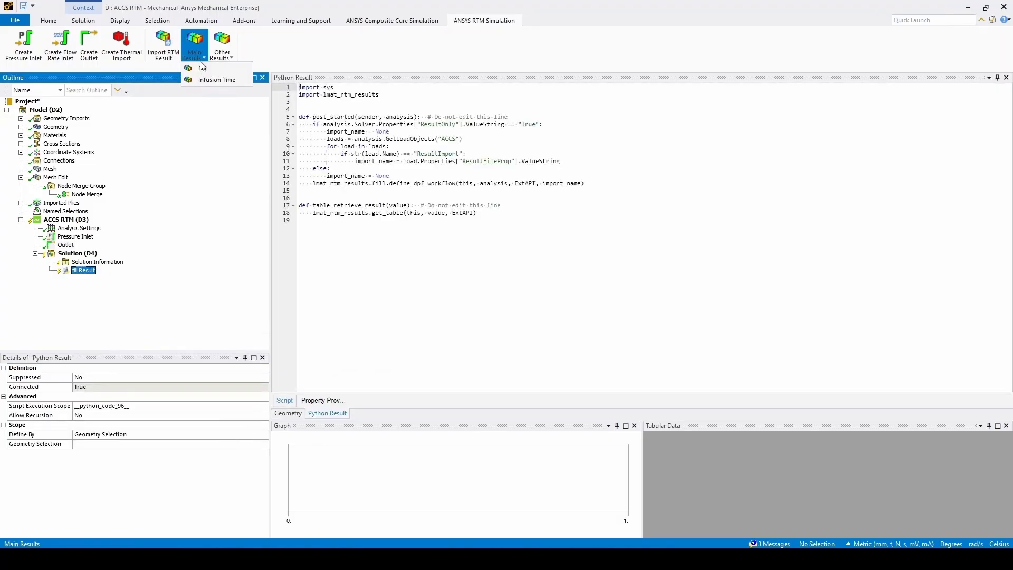
pyautogui.click(213, 80)
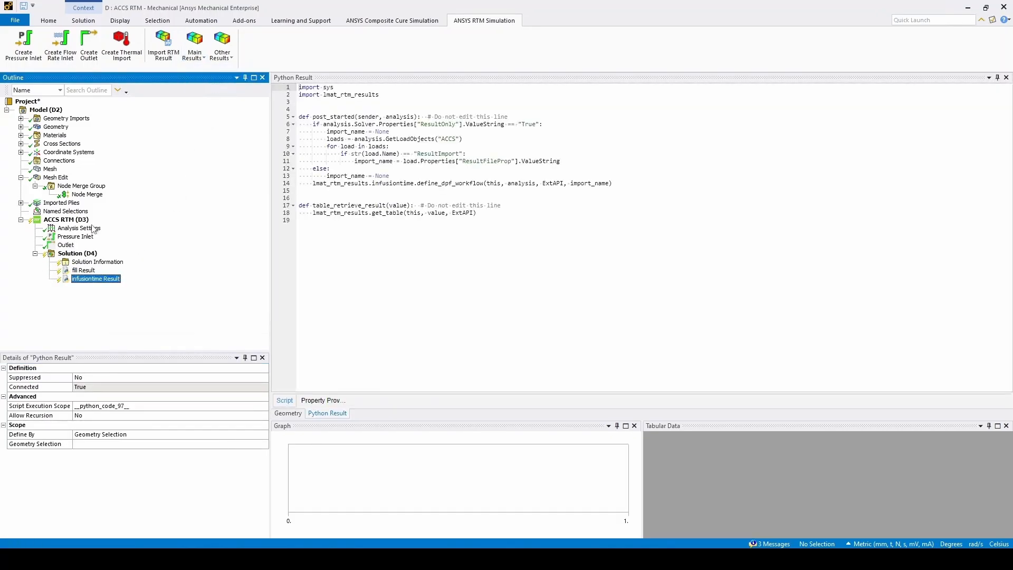
# - Set the resin material in the analysis settings to RTM Resin with constant viscosity and solve the ACCS RTM analysis
pyautogui.click(79, 221)
pyautogui.rightClick(80, 220)
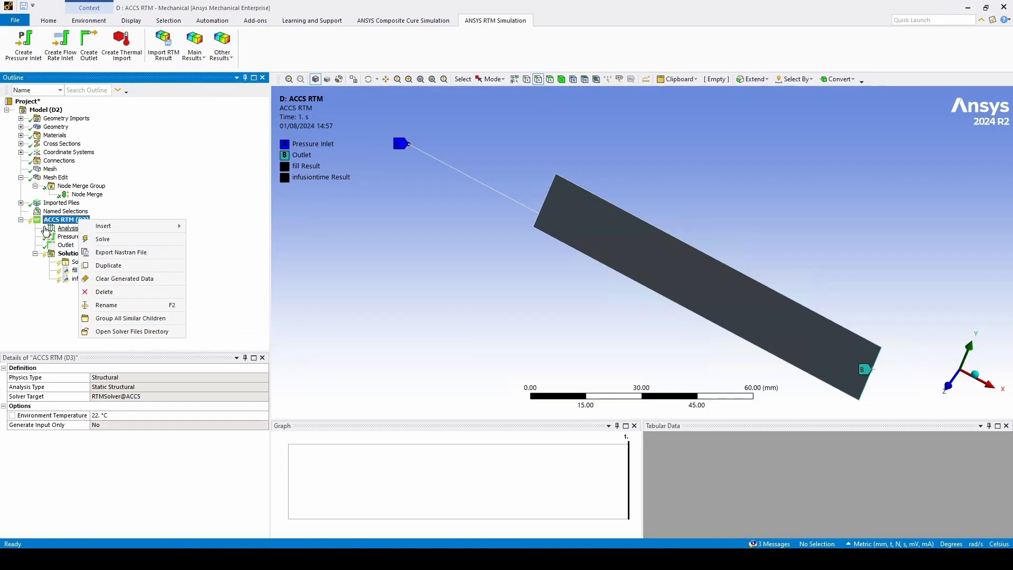
pyautogui.click(51, 231)
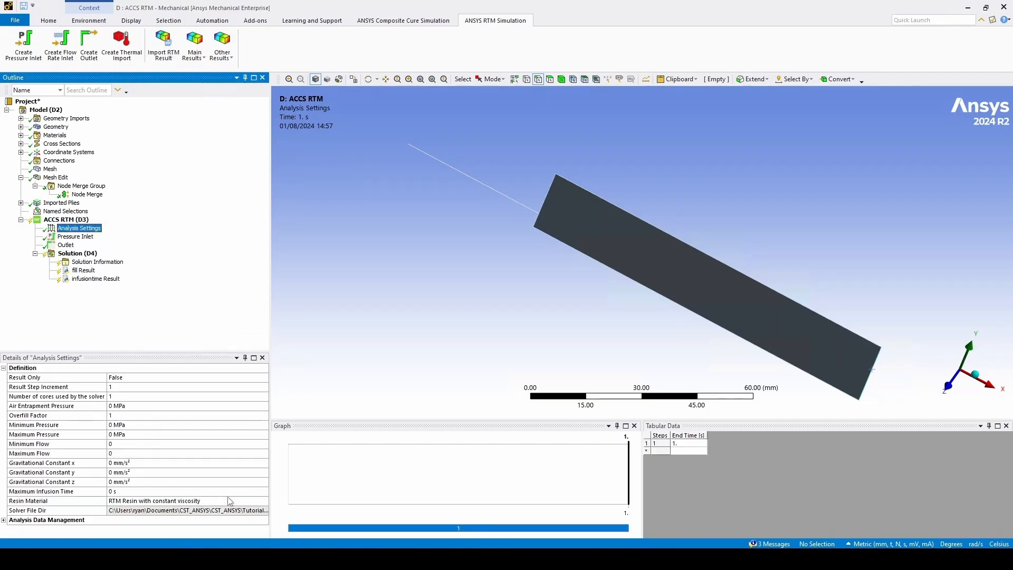
pyautogui.click(263, 502)
pyautogui.click(264, 501)
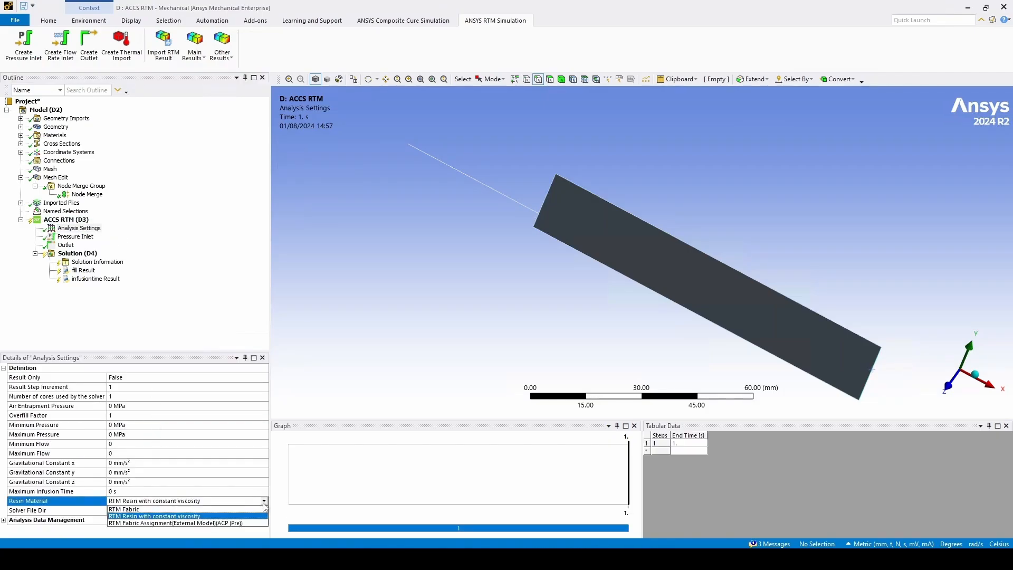
pyautogui.click(220, 516)
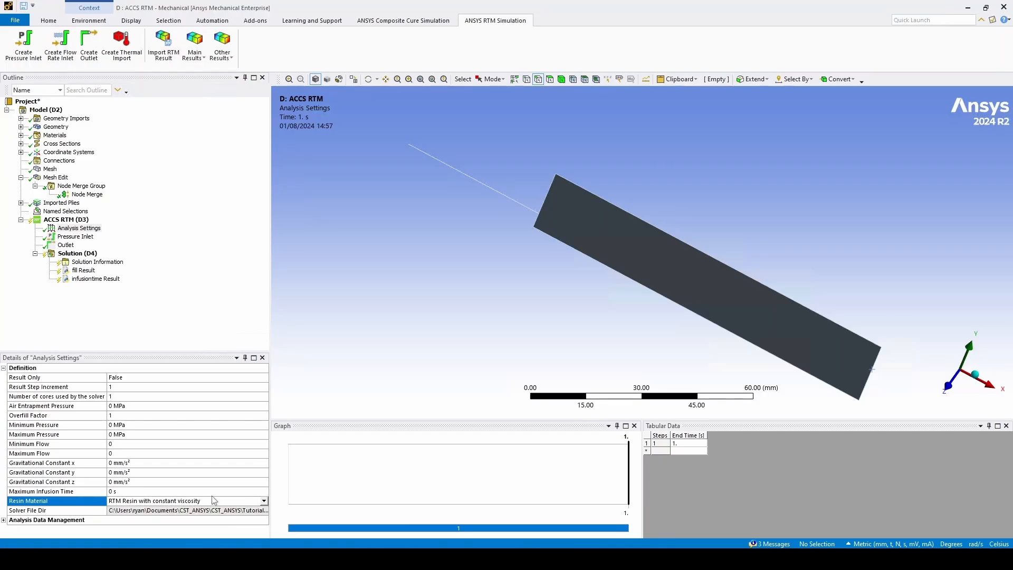
pyautogui.rightClick(71, 221)
pyautogui.click(109, 240)
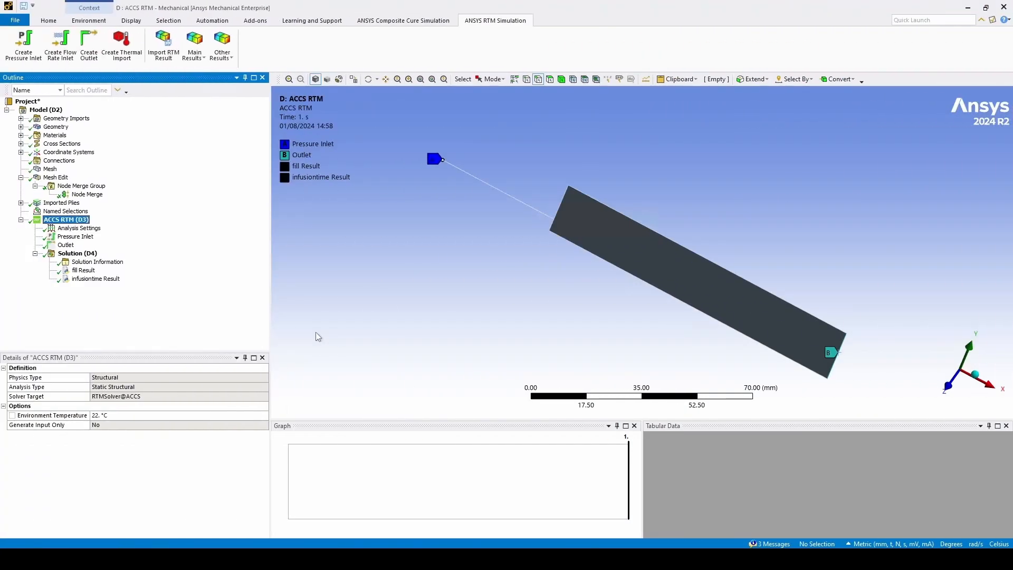
# - Display the fill result and play its animation to examine how the resin advances through the part, then stop it
pyautogui.click(84, 271)
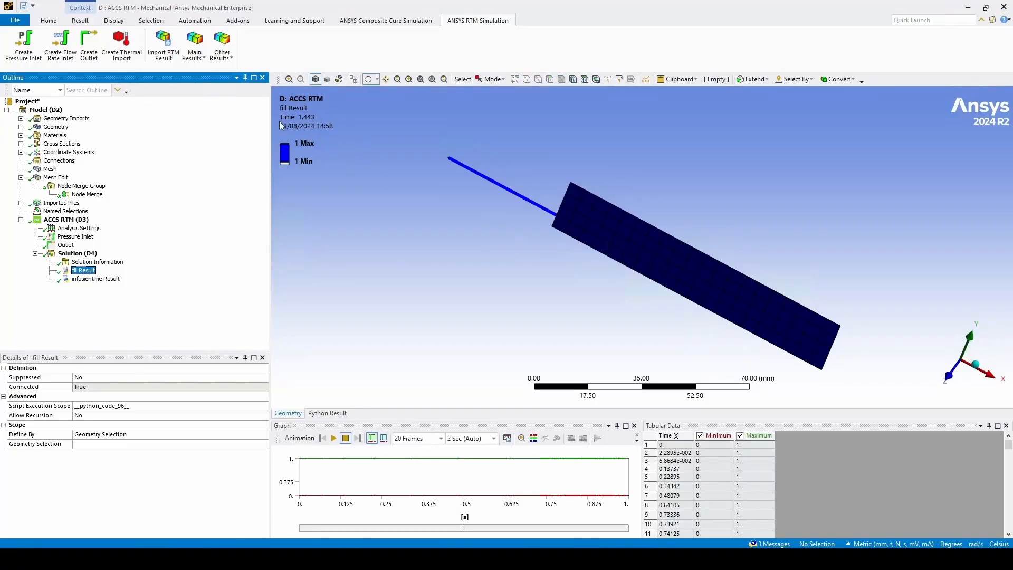
pyautogui.moveTo(540, 211); pyautogui.dragTo(501, 323)
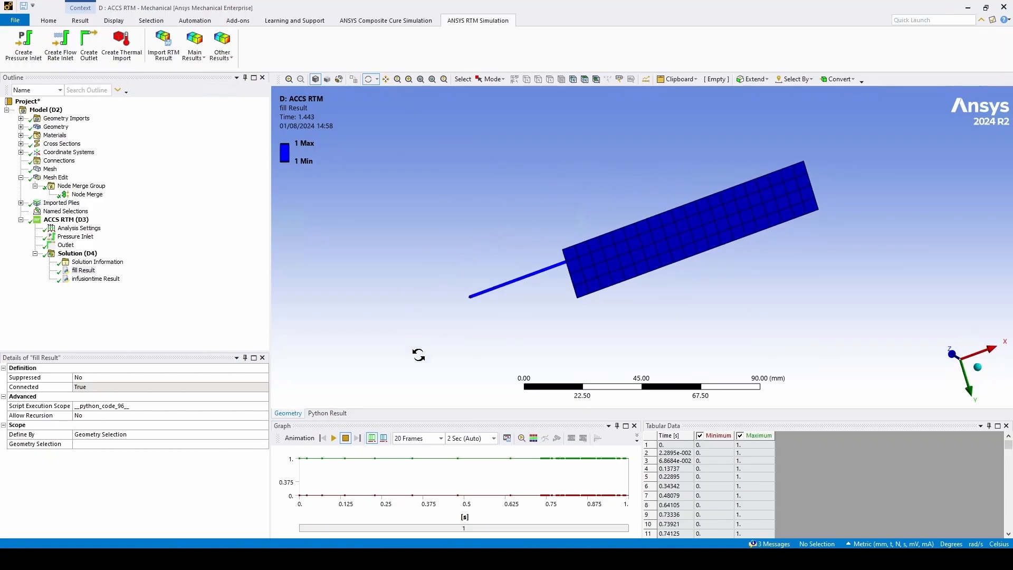
pyautogui.click(334, 439)
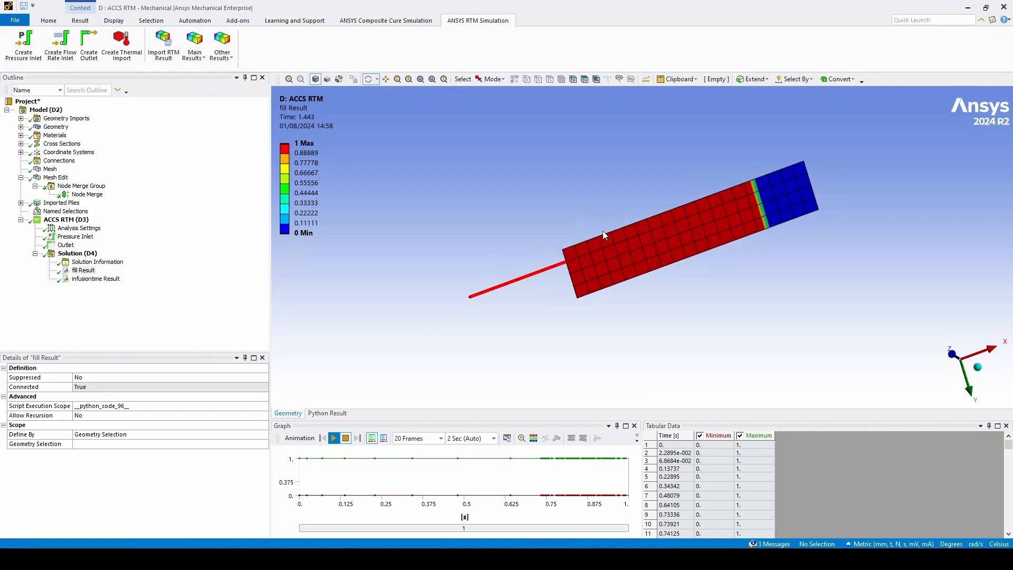
pyautogui.click(345, 438)
# - Retrieve the fill result at the 0.75 s time point and display the infusion time result
pyautogui.scroll(-4, 682, 463)
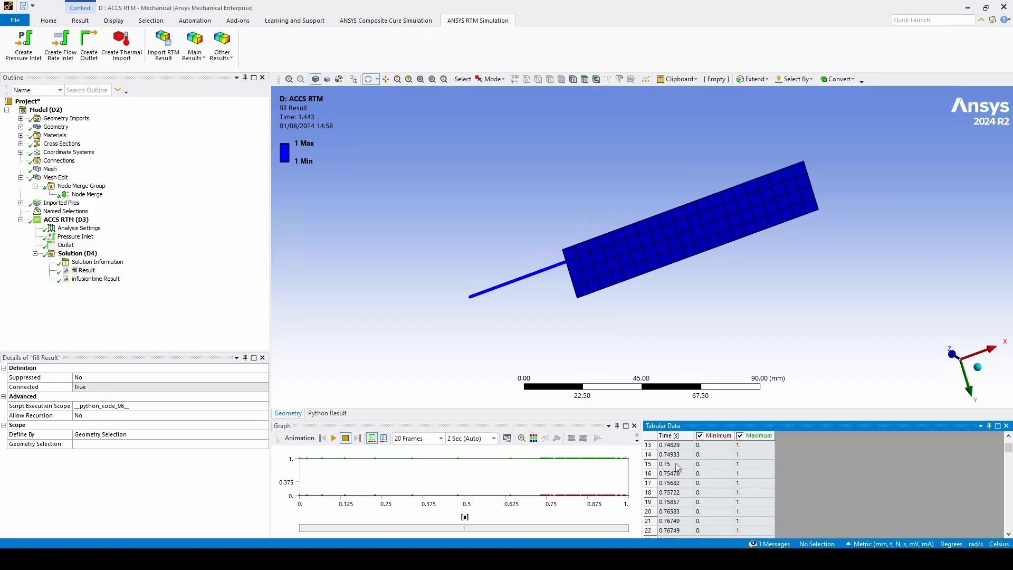
pyautogui.rightClick(675, 465)
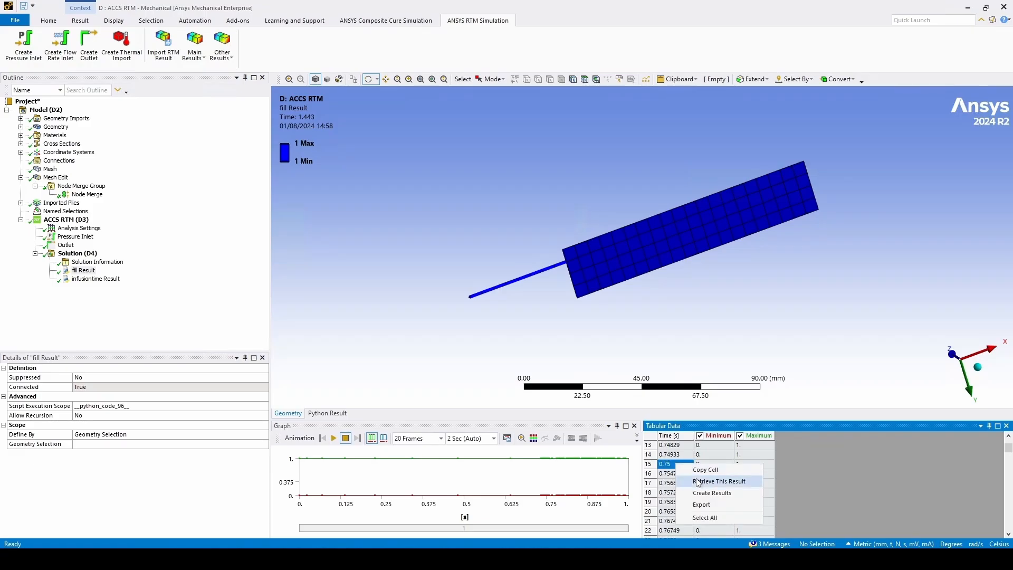
pyautogui.click(697, 481)
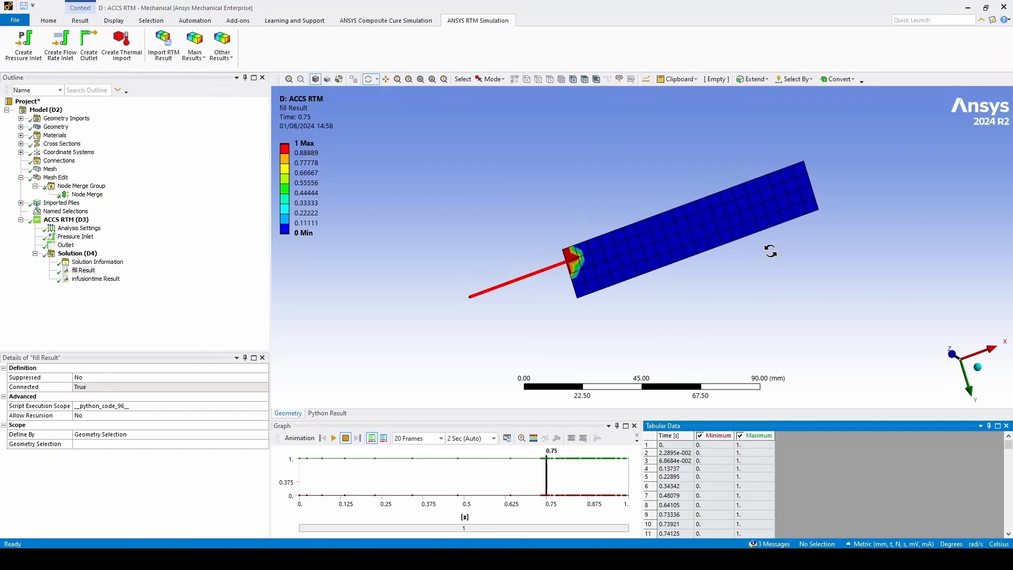
pyautogui.click(105, 281)
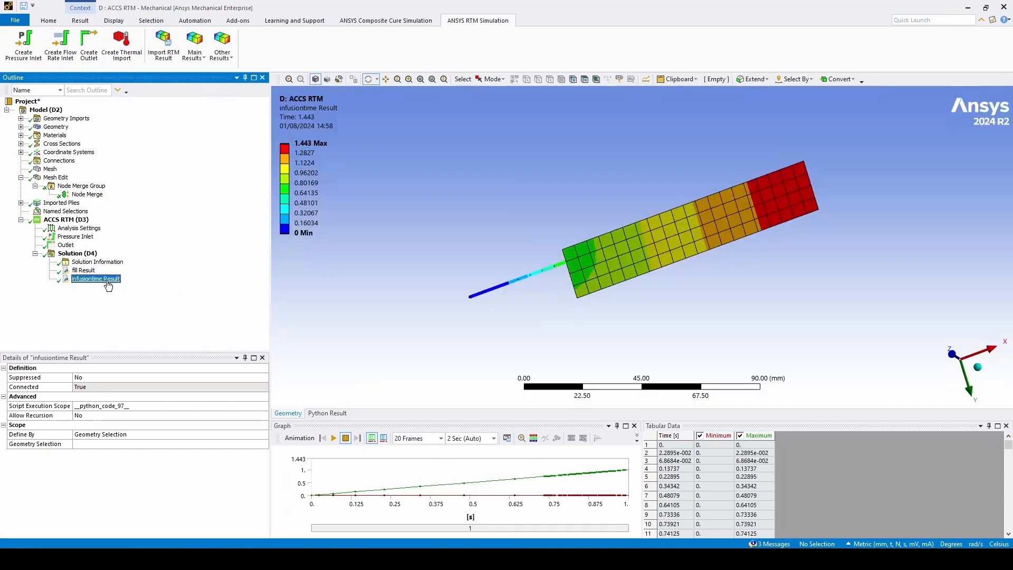